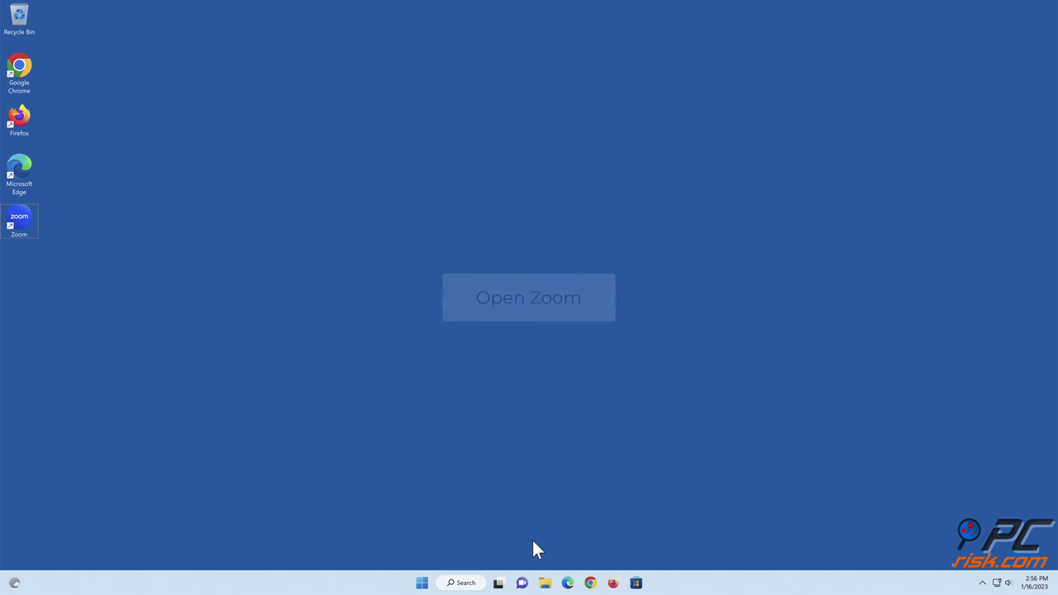
Launch Zoom, check the desktop client for updates, and close the Zoom windows
double_click(28, 226)
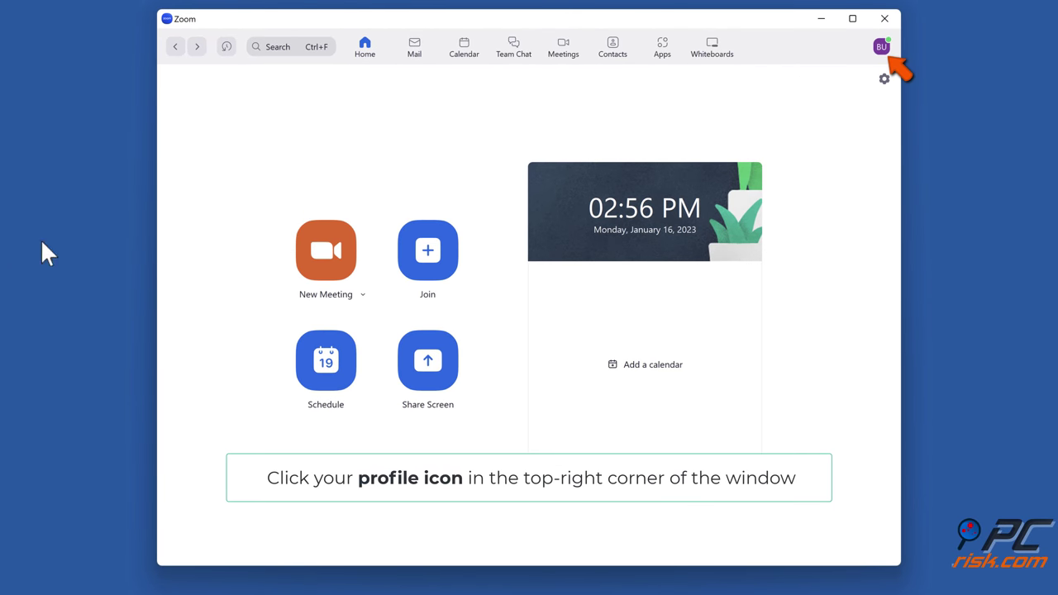
click(881, 48)
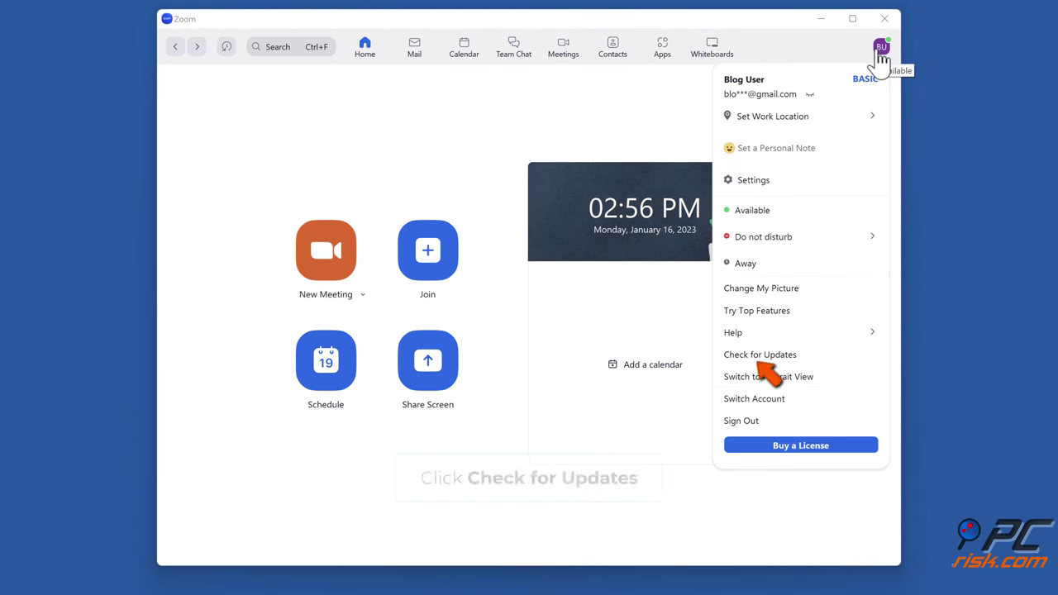
click(763, 364)
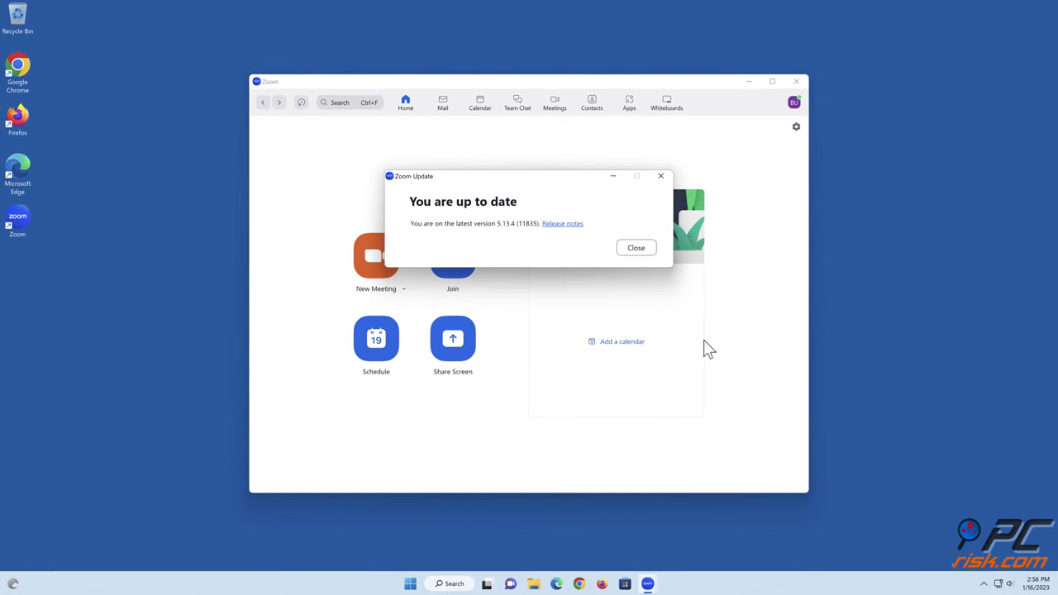
click(636, 250)
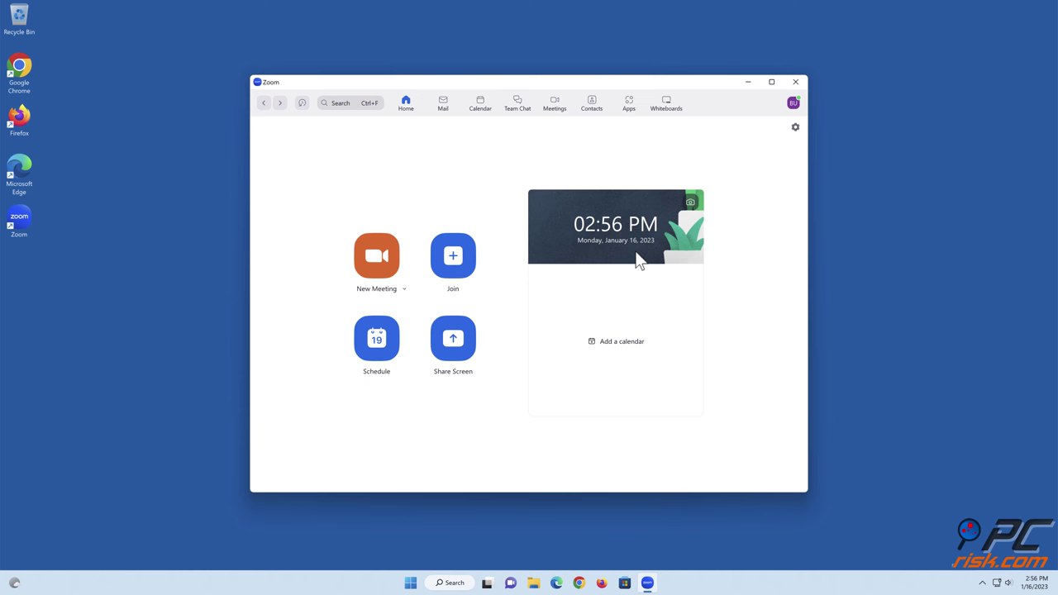
click(795, 82)
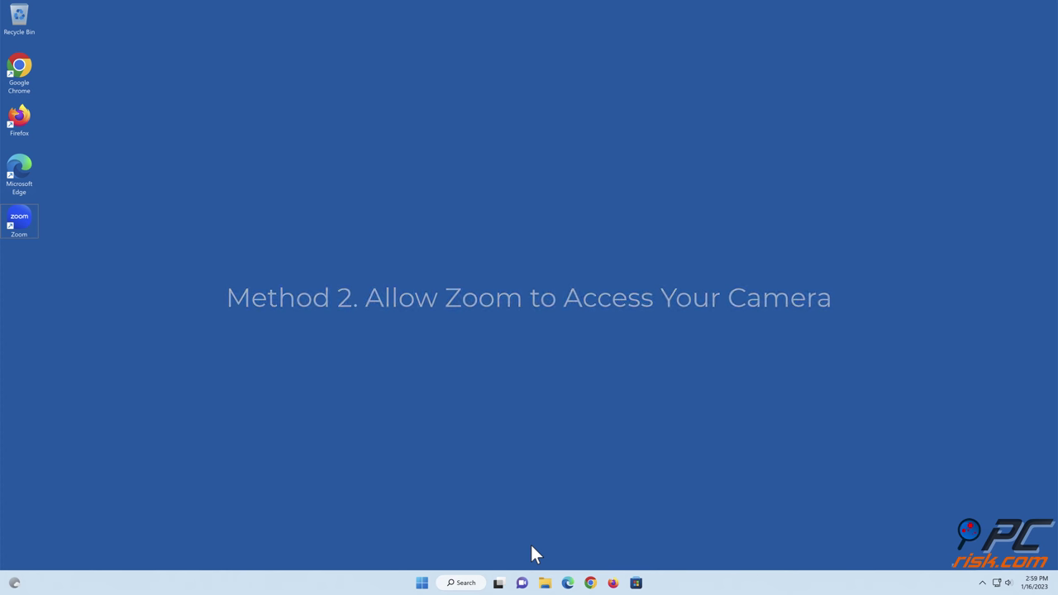
Open the Camera app permissions under Privacy & security in Windows Settings
right_click(423, 584)
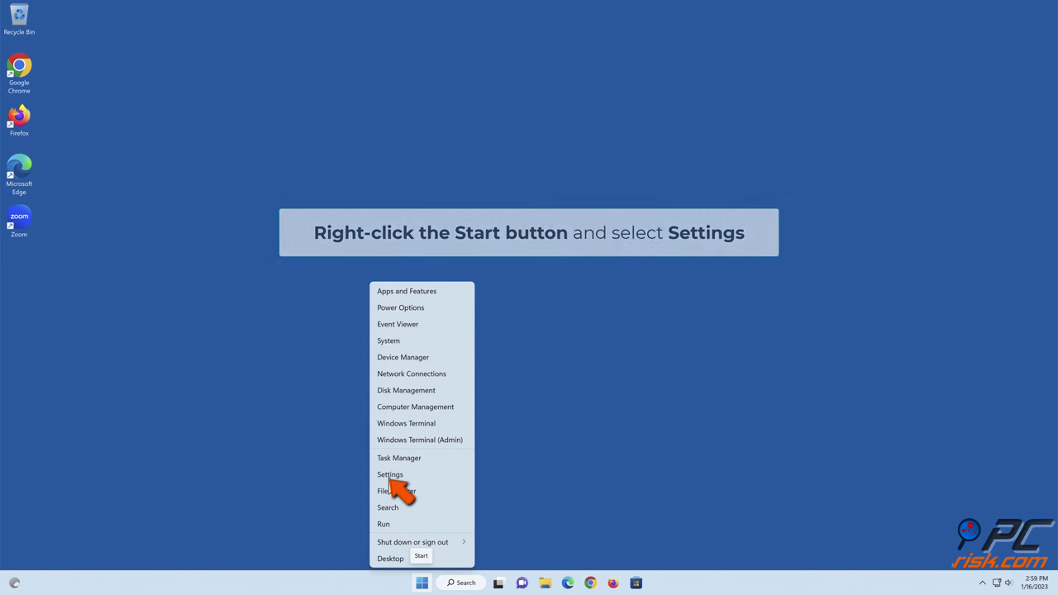
click(389, 475)
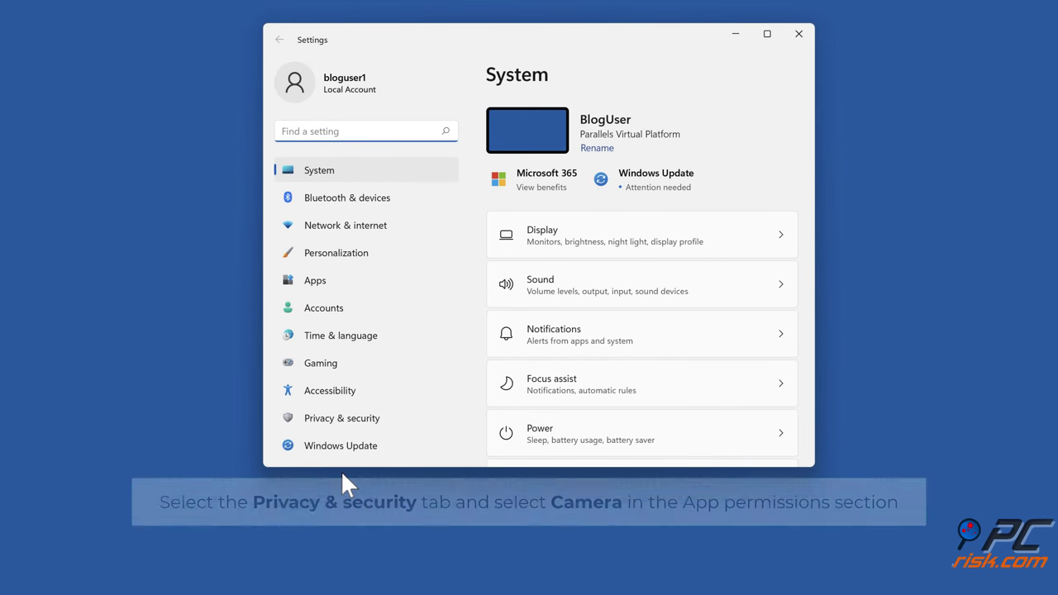
click(341, 419)
scroll(649, 364, down, 5)
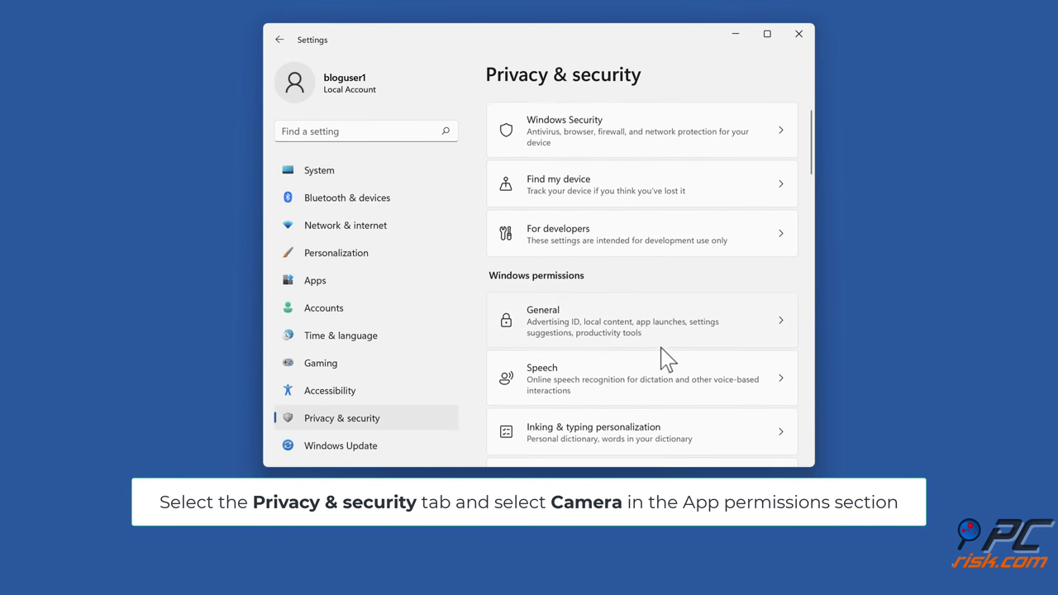
scroll(668, 359, down, 3)
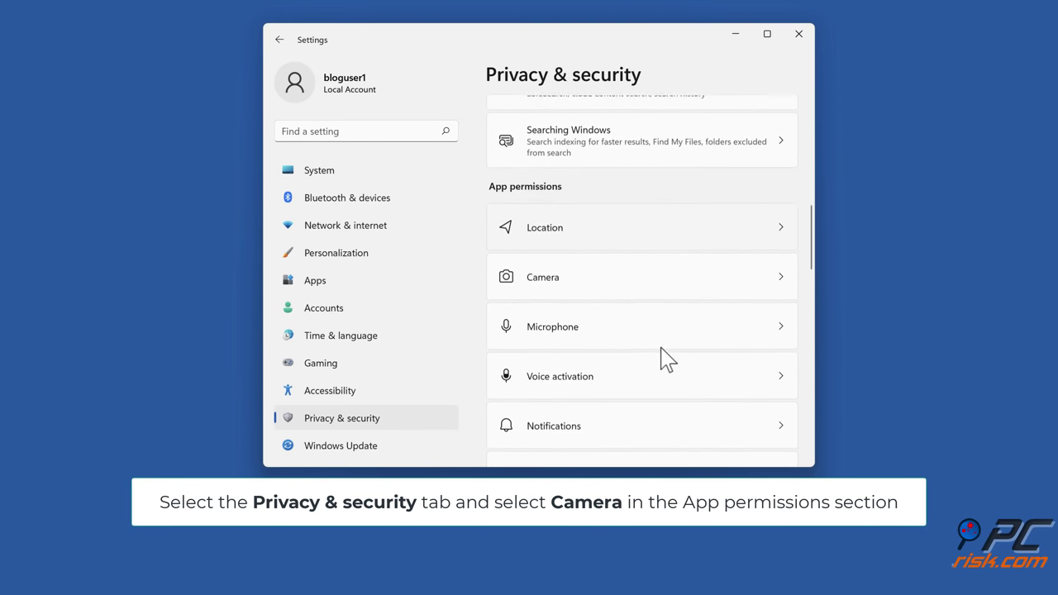
click(552, 277)
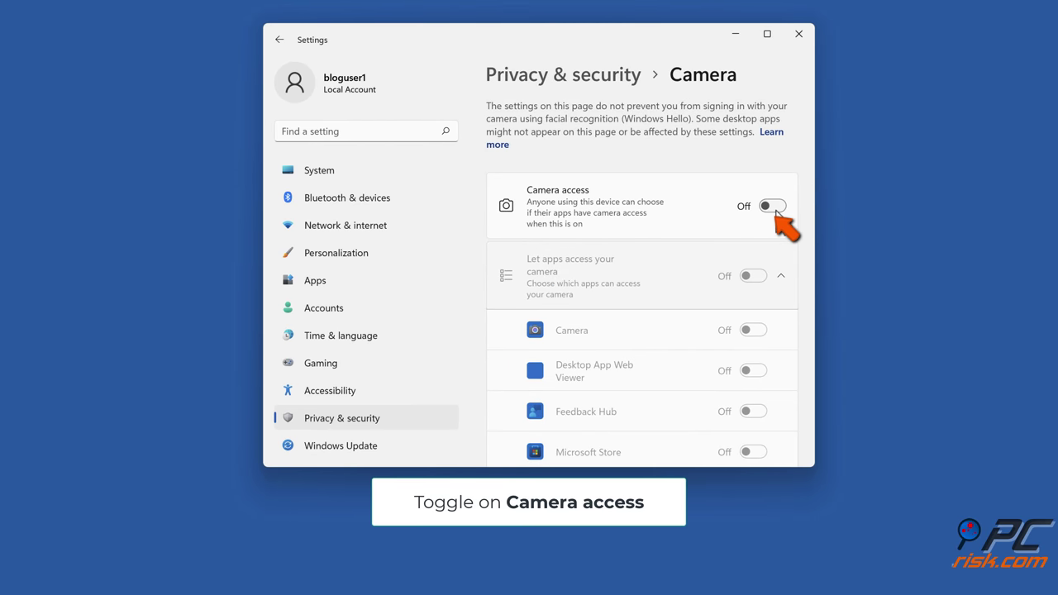
Turn on Camera access, Let apps access your camera and Let desktop apps access your camera, and close Windows Settings
click(775, 209)
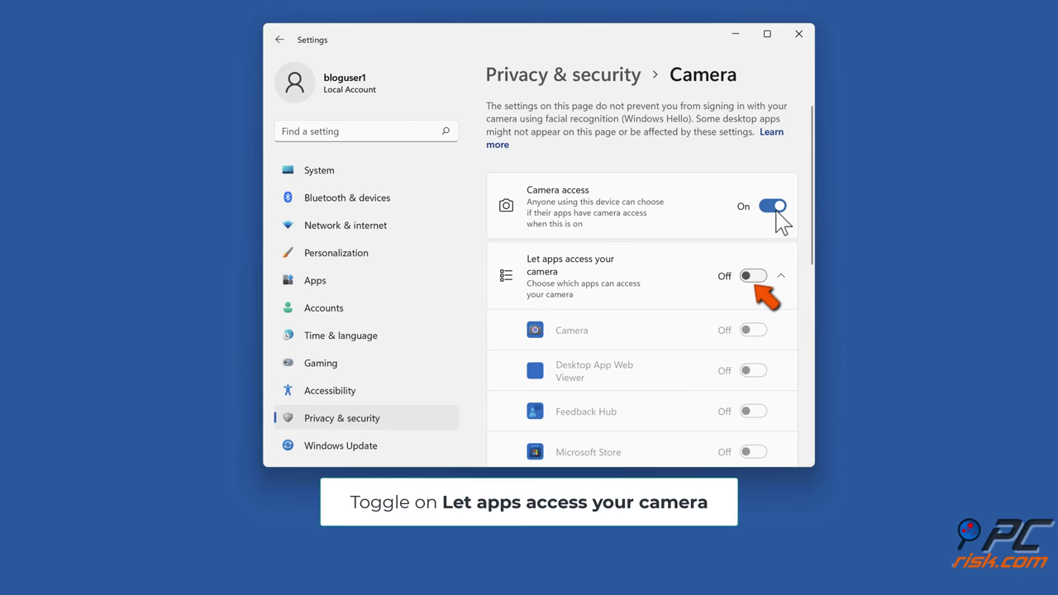
click(753, 276)
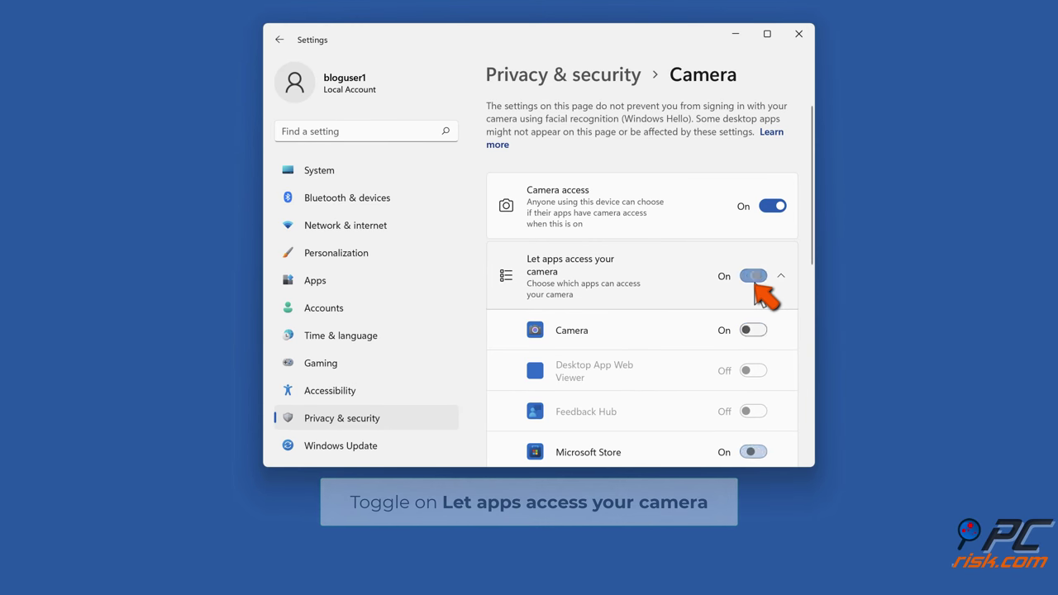
scroll(756, 295, down, 4)
scroll(756, 295, down, 1)
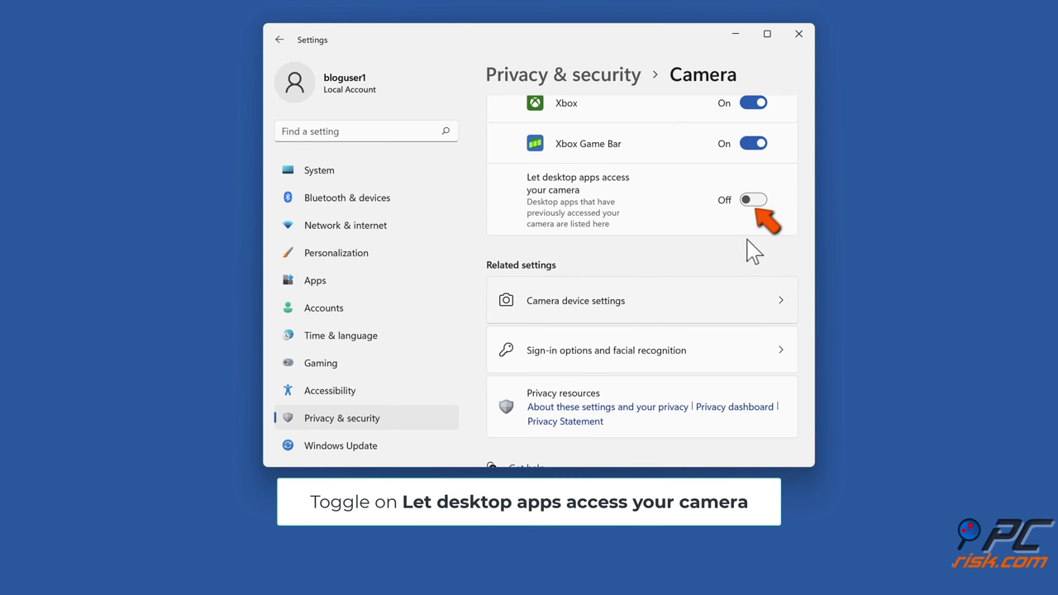
click(753, 200)
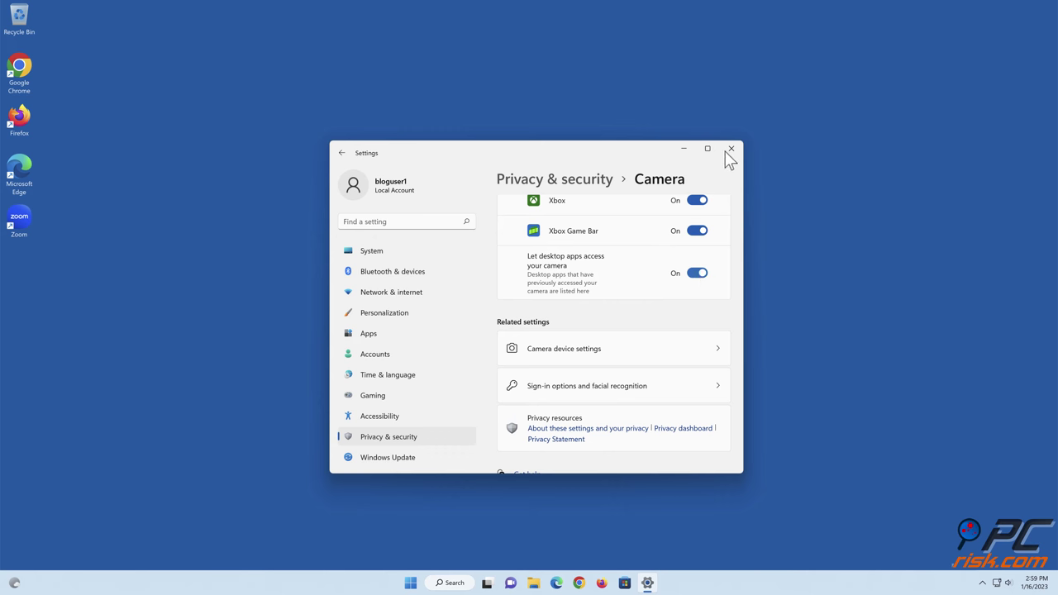
click(729, 150)
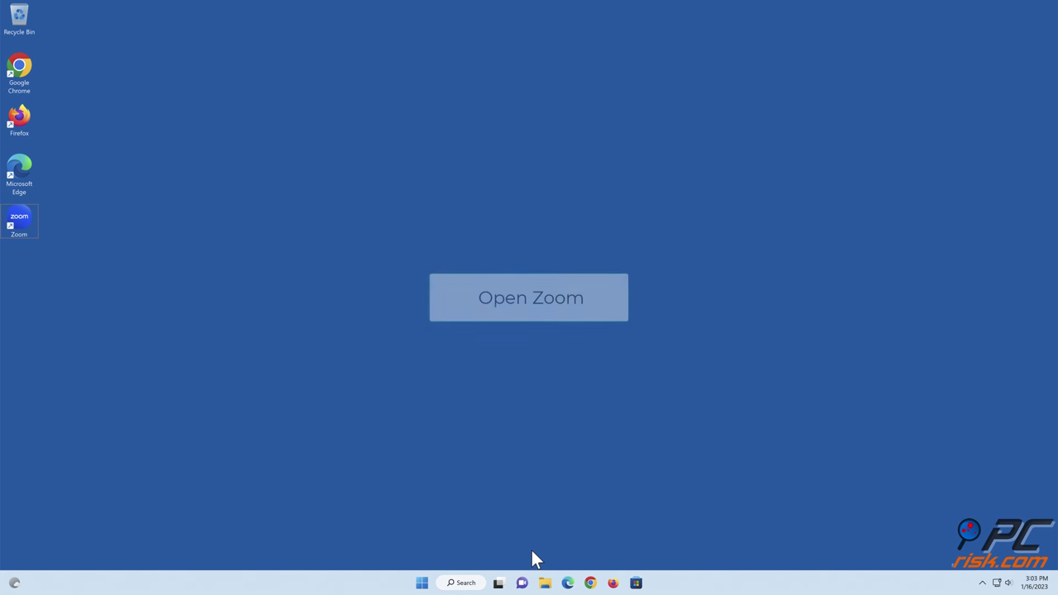
In Zoom's video settings, select FaceTime HD Camera (Built-in) as the camera, and close Zoom
double_click(24, 223)
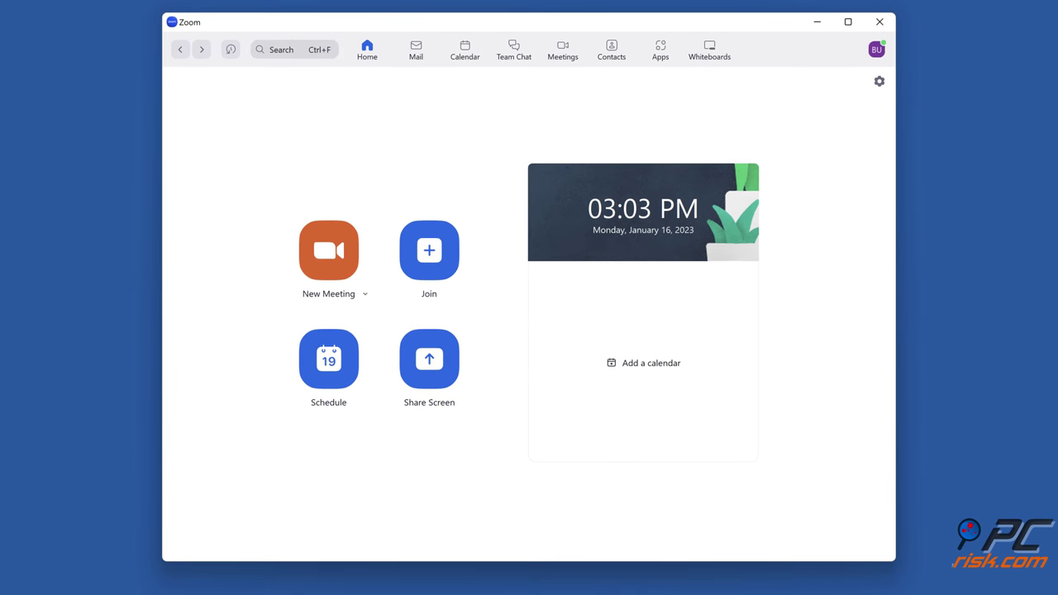
click(883, 80)
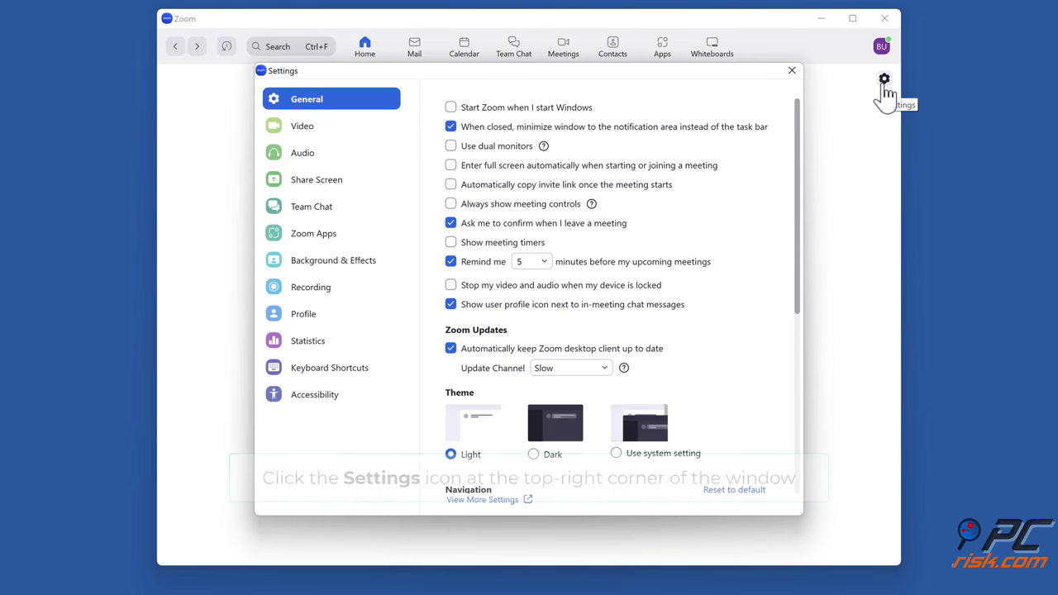
click(304, 128)
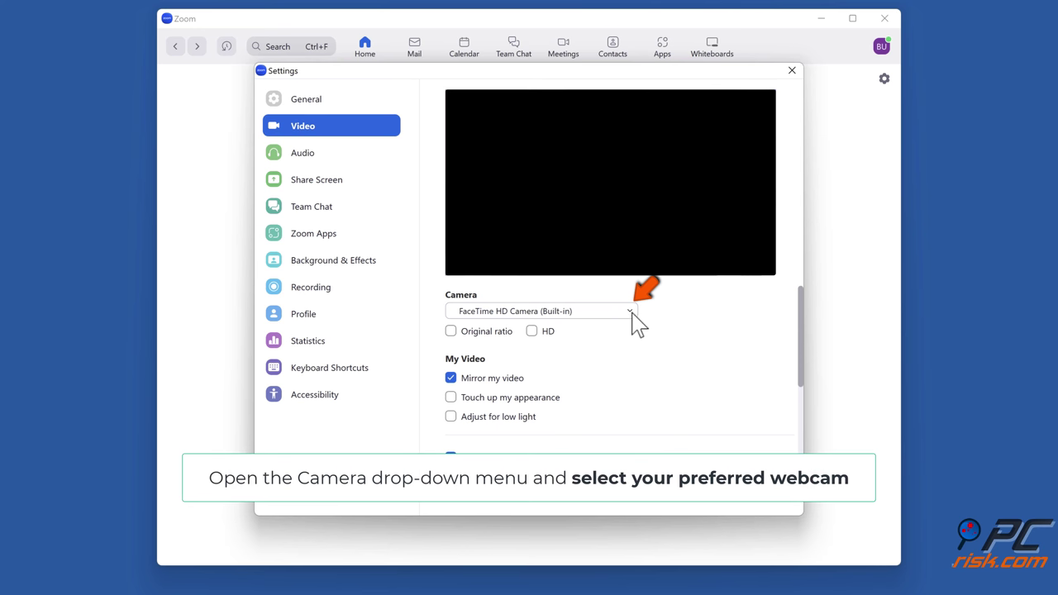
click(630, 313)
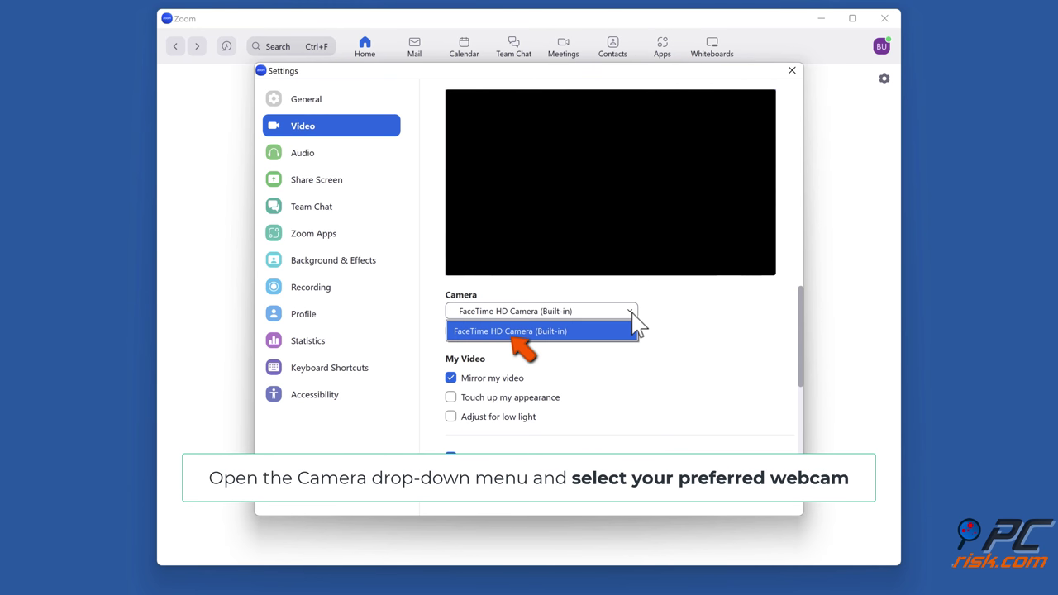
click(520, 332)
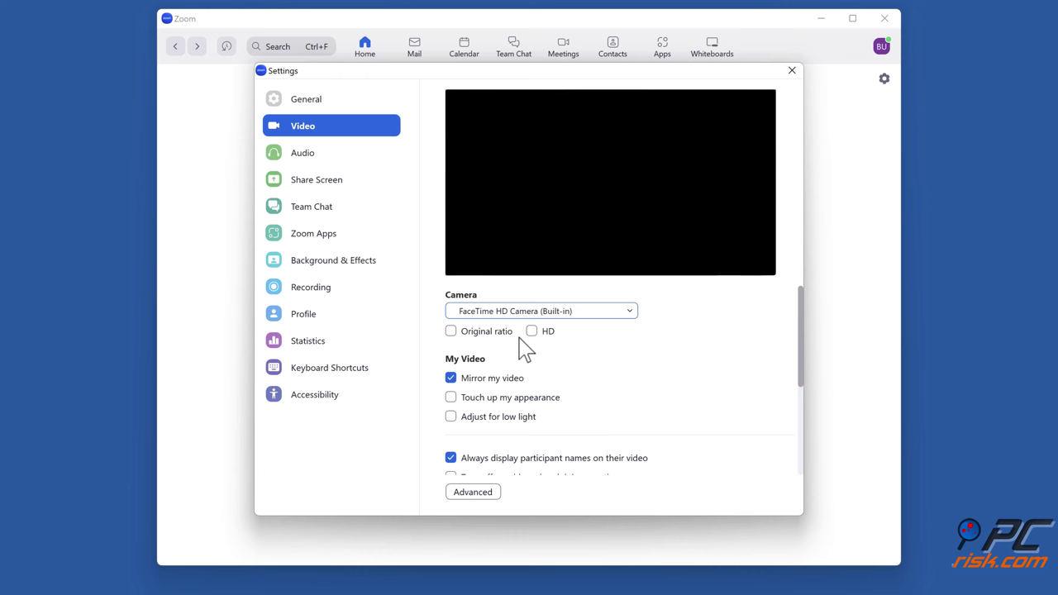
click(792, 71)
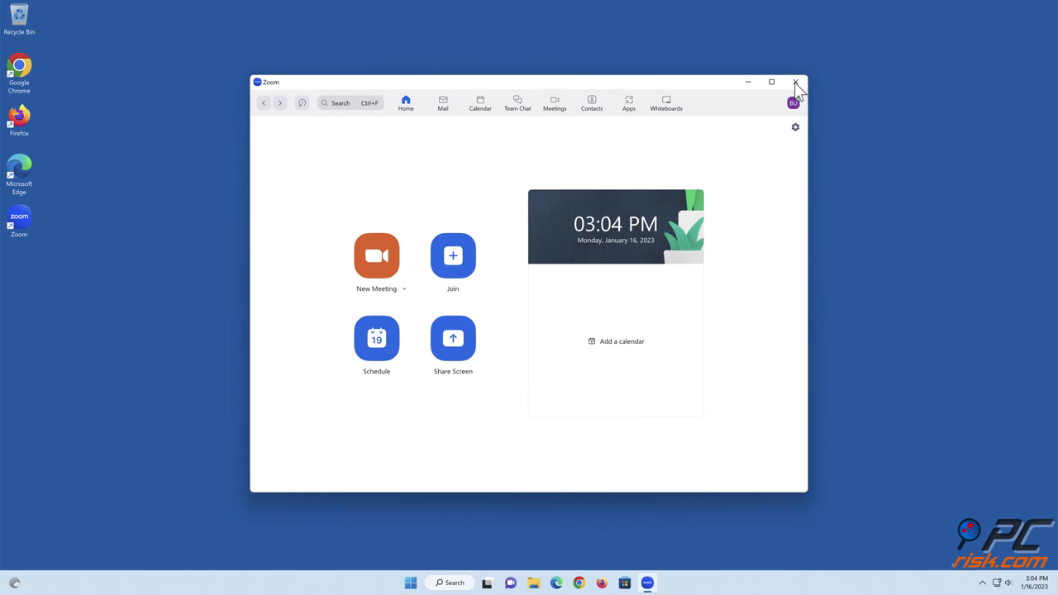
click(795, 82)
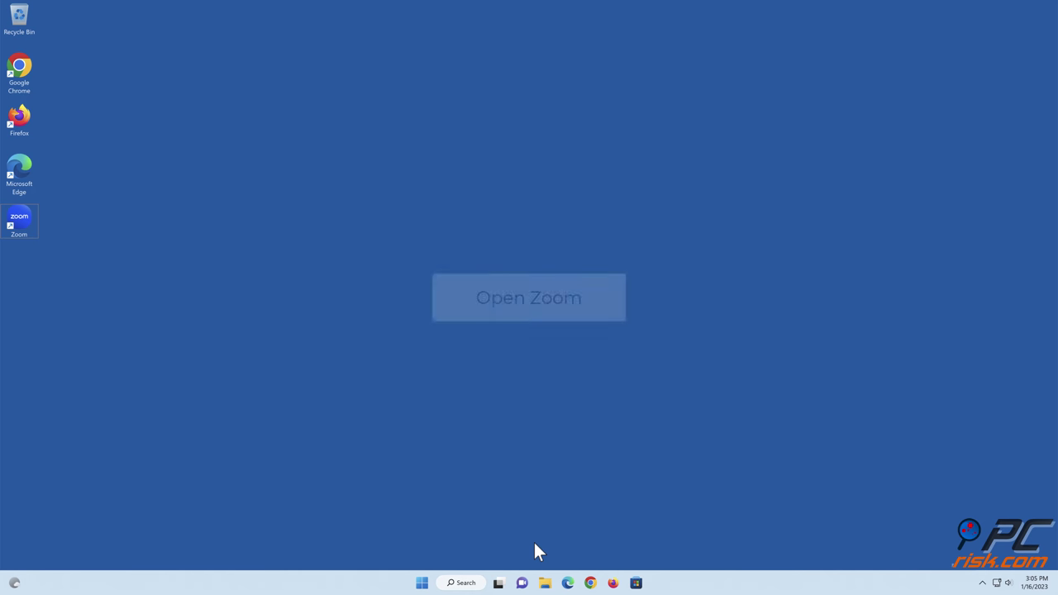
Relaunch Zoom and open the advanced options of its video settings
double_click(26, 228)
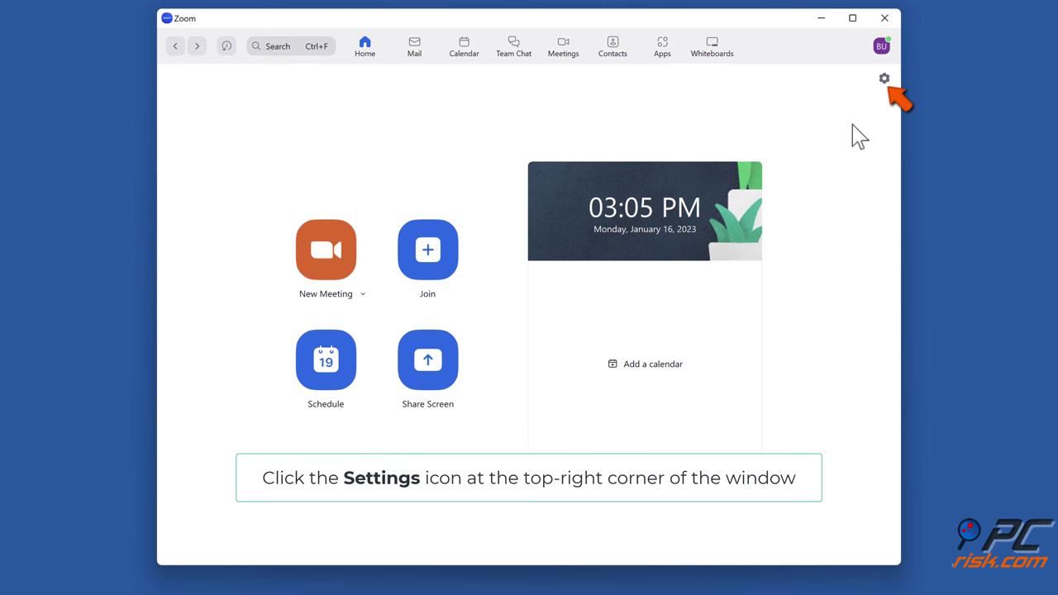
click(883, 79)
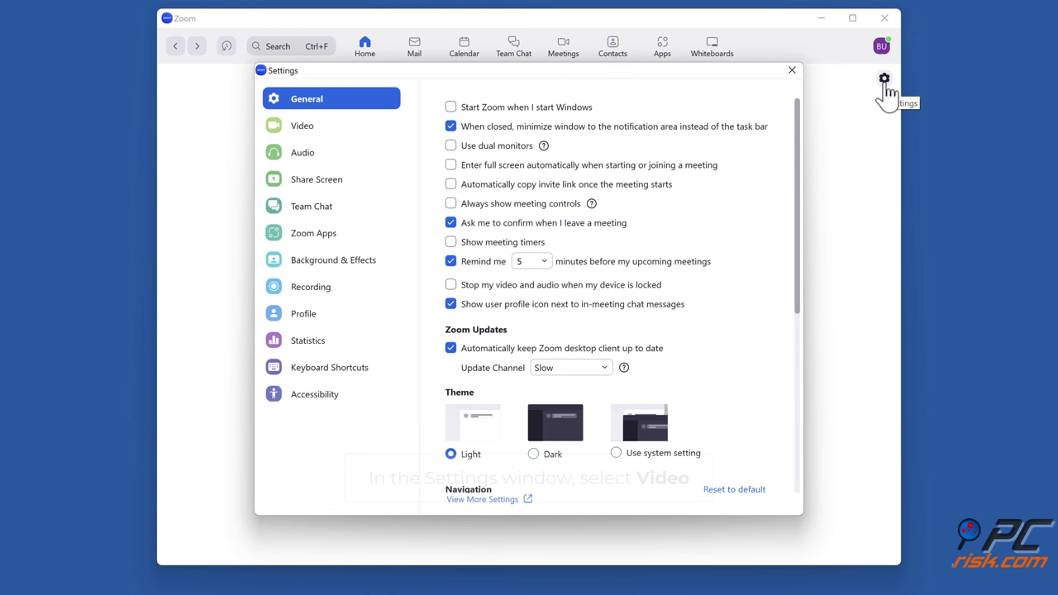
click(303, 131)
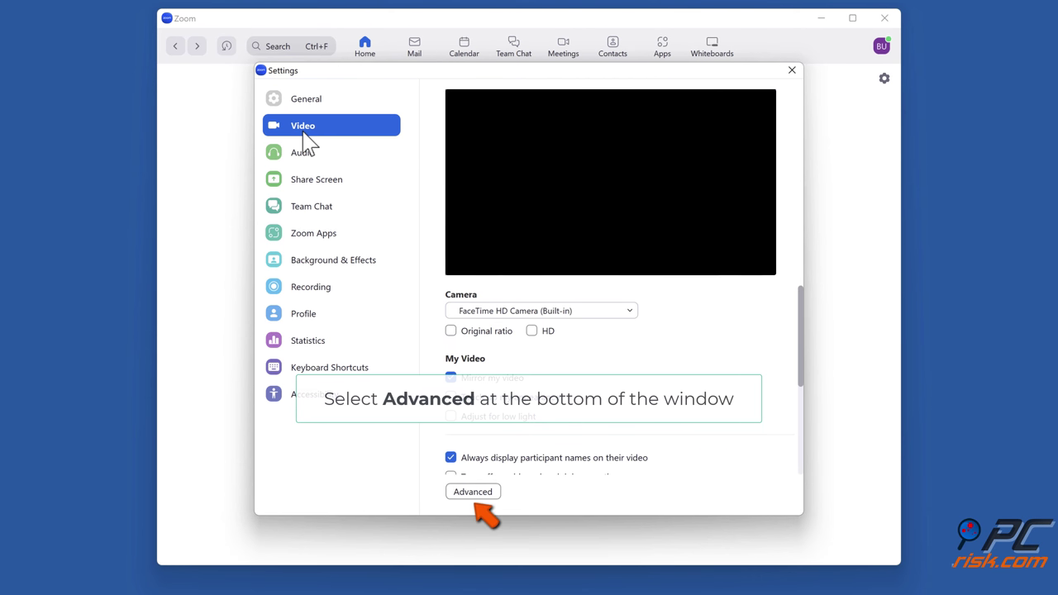
click(472, 492)
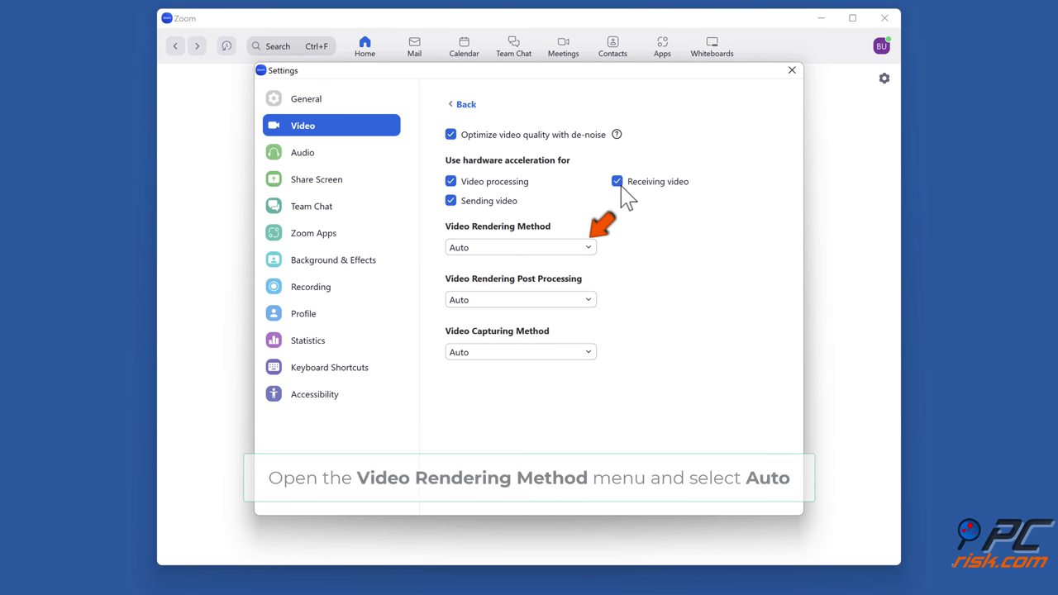
Set Video Rendering Method, Video Rendering Post Processing and Video Capturing Method all to Auto
click(592, 250)
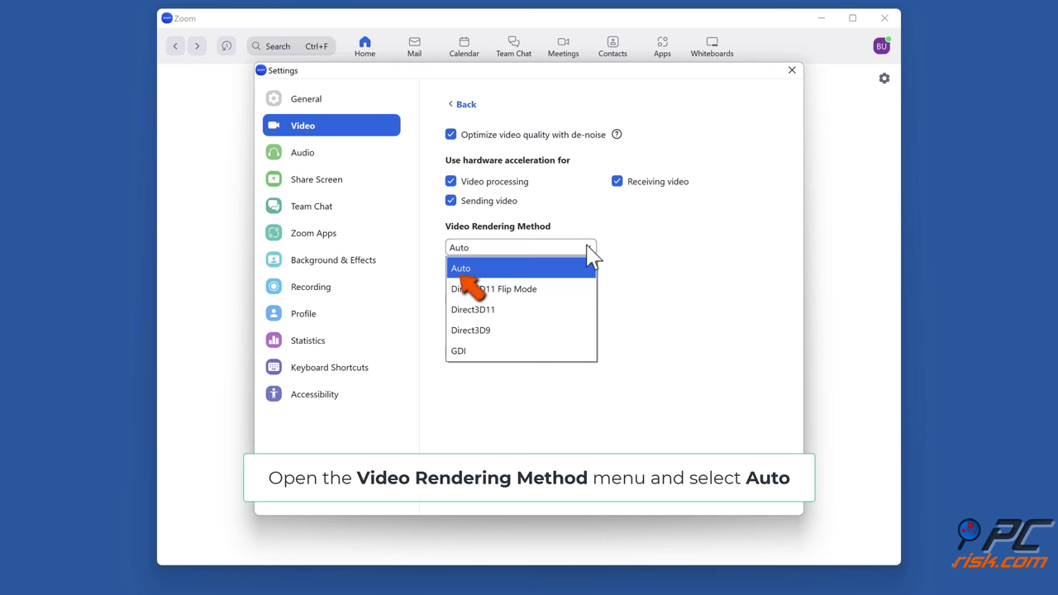
click(585, 270)
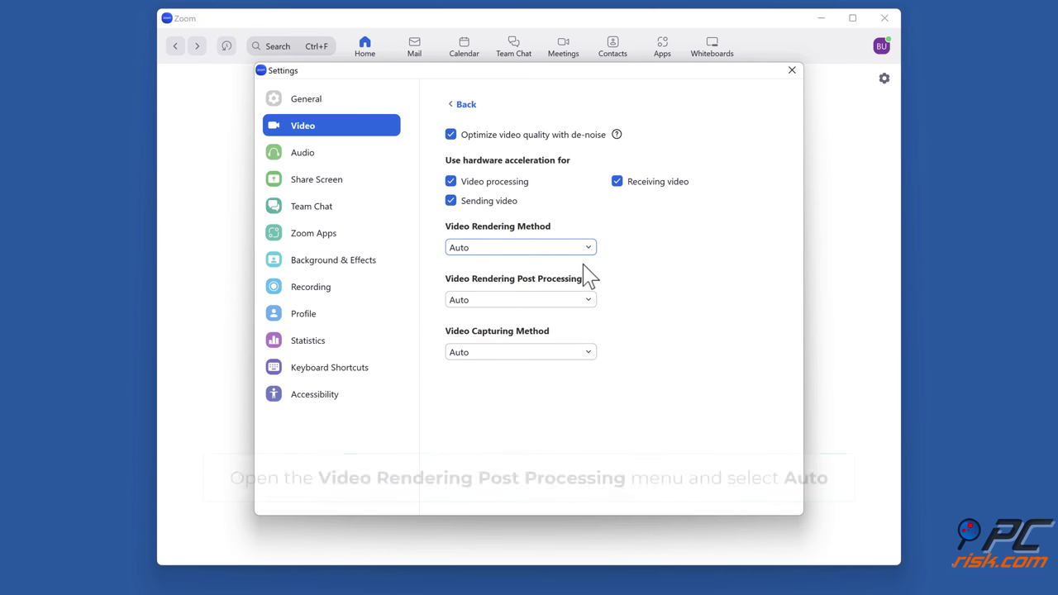
click(592, 302)
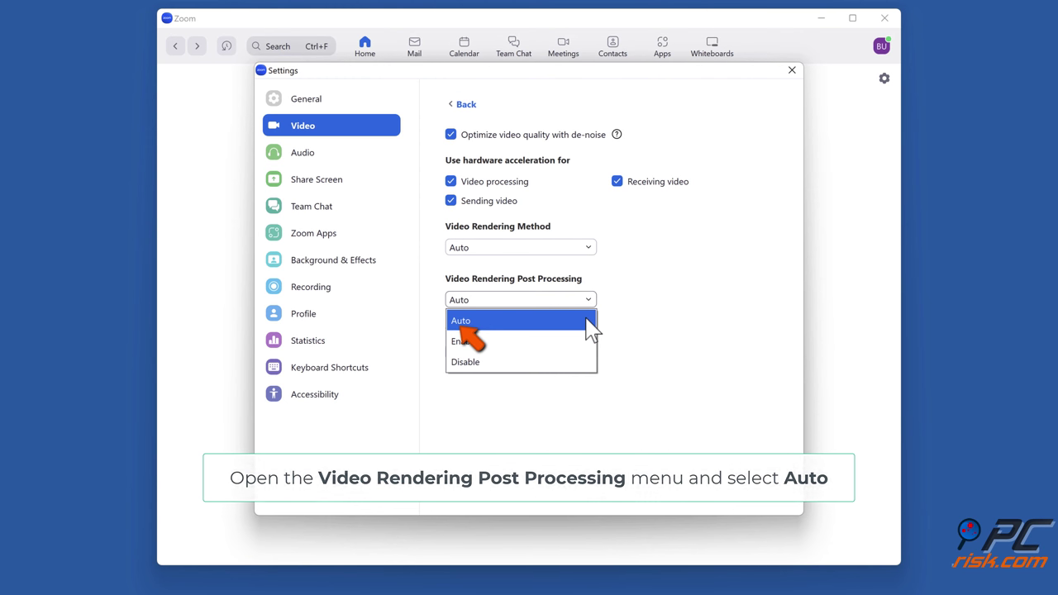
click(586, 320)
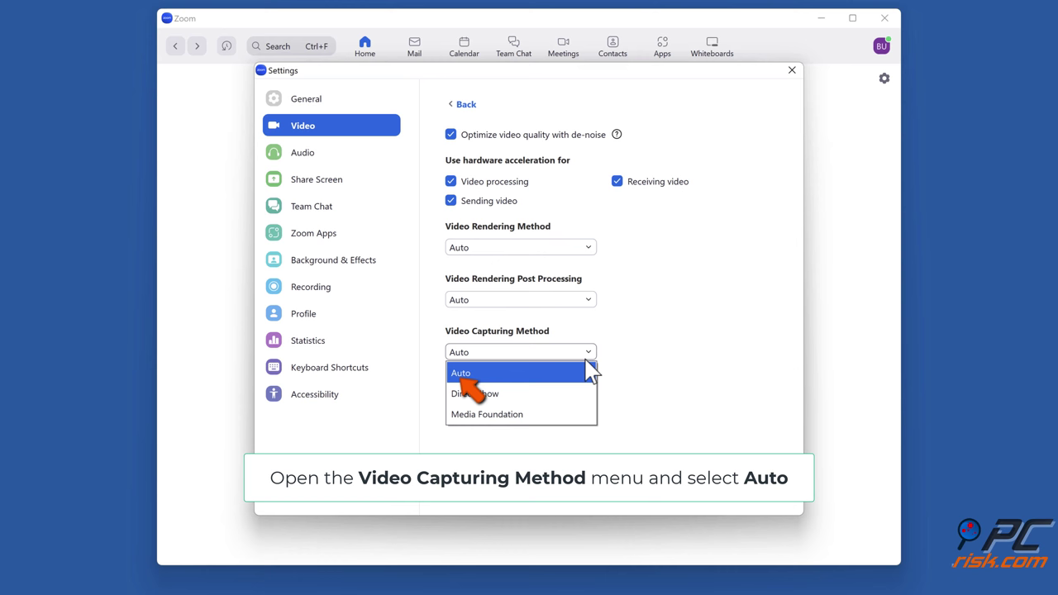
click(584, 378)
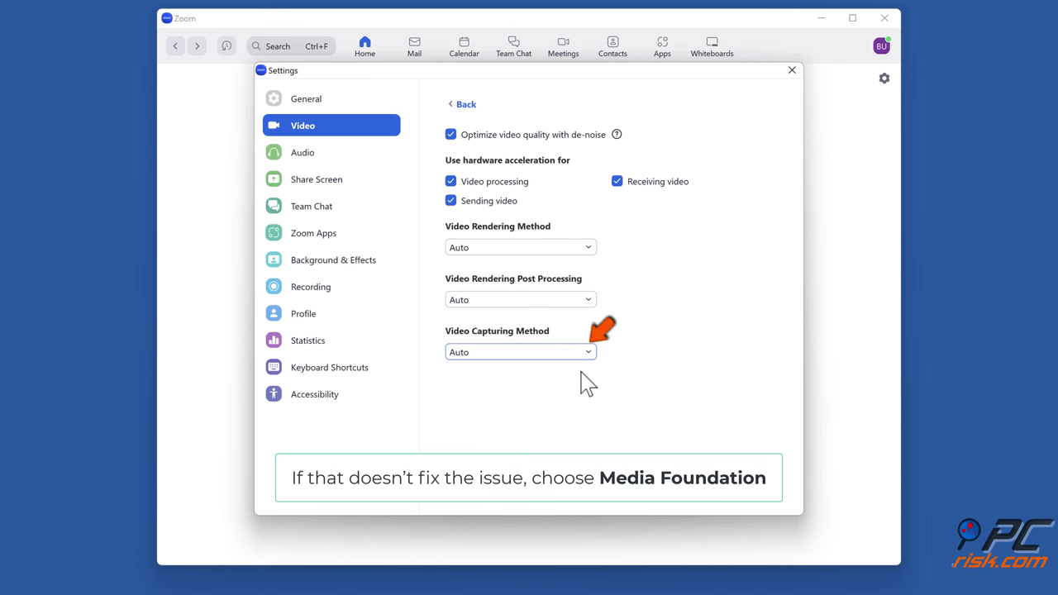
Set the Video Capturing Method to Media Foundation and close the settings and the Zoom window
click(590, 354)
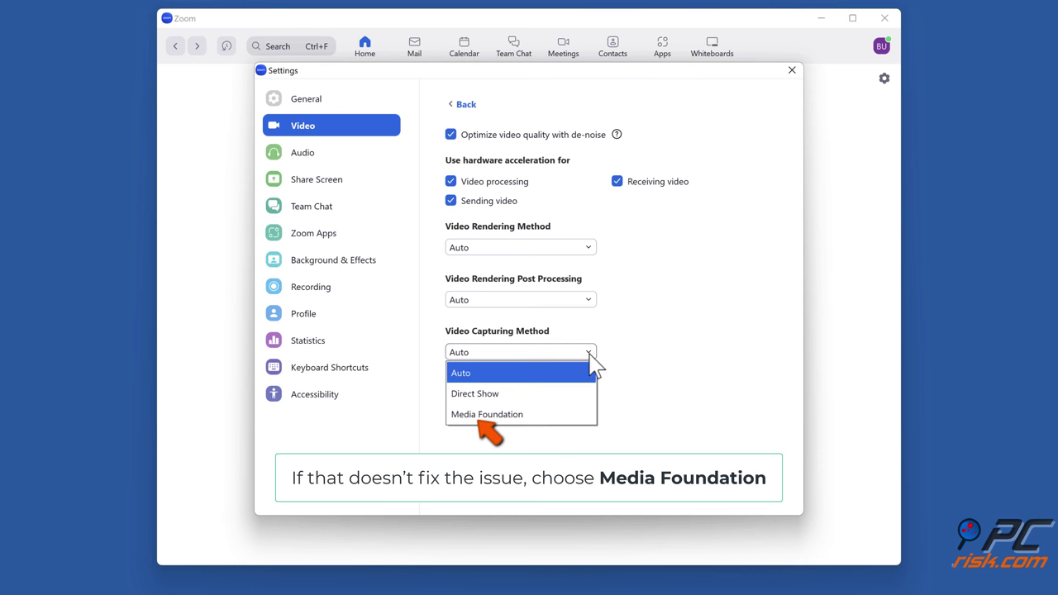
click(487, 416)
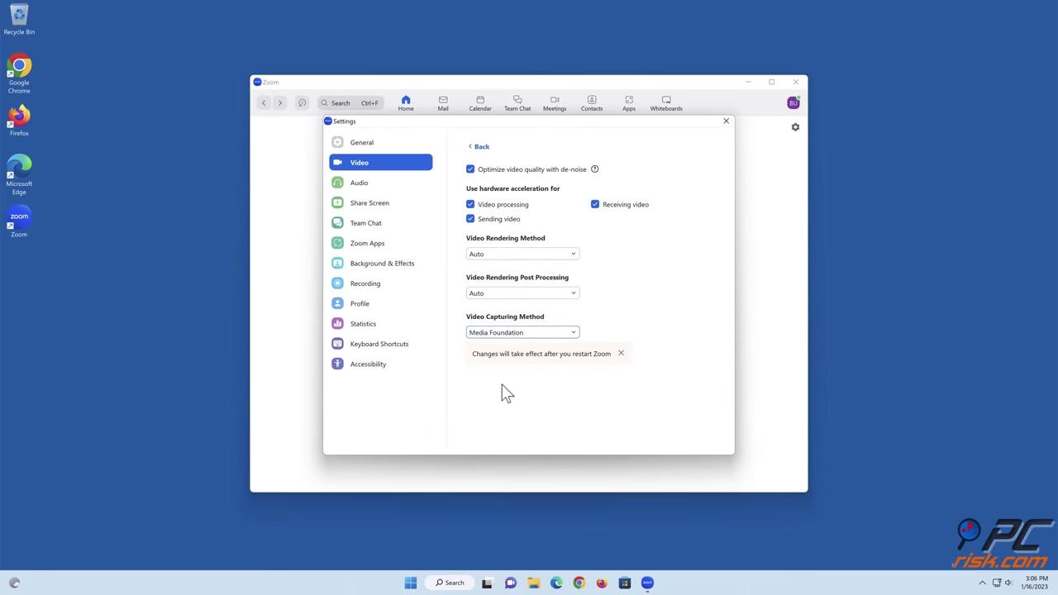
click(728, 123)
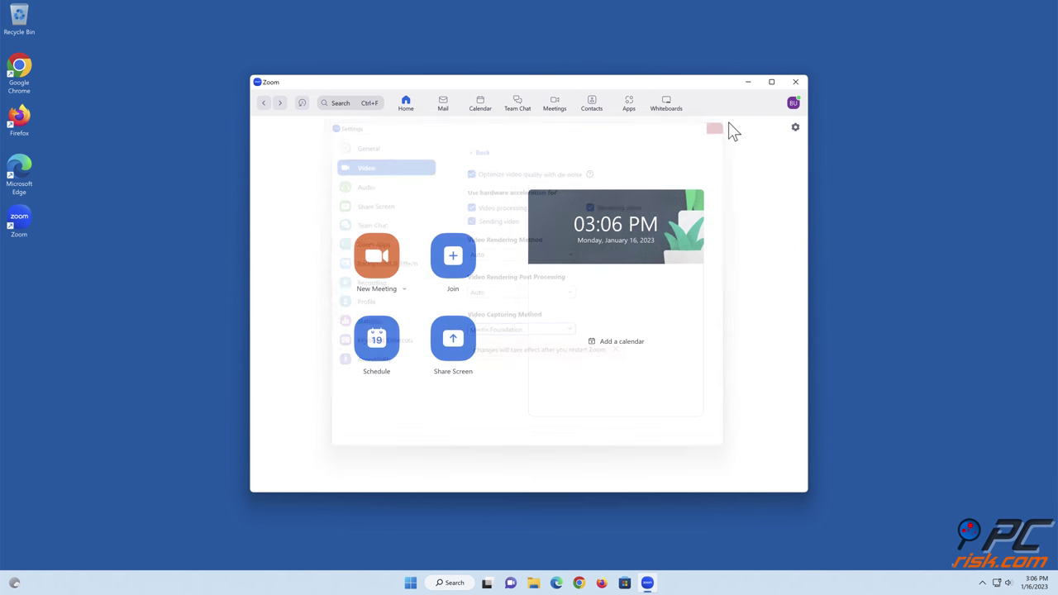
click(795, 82)
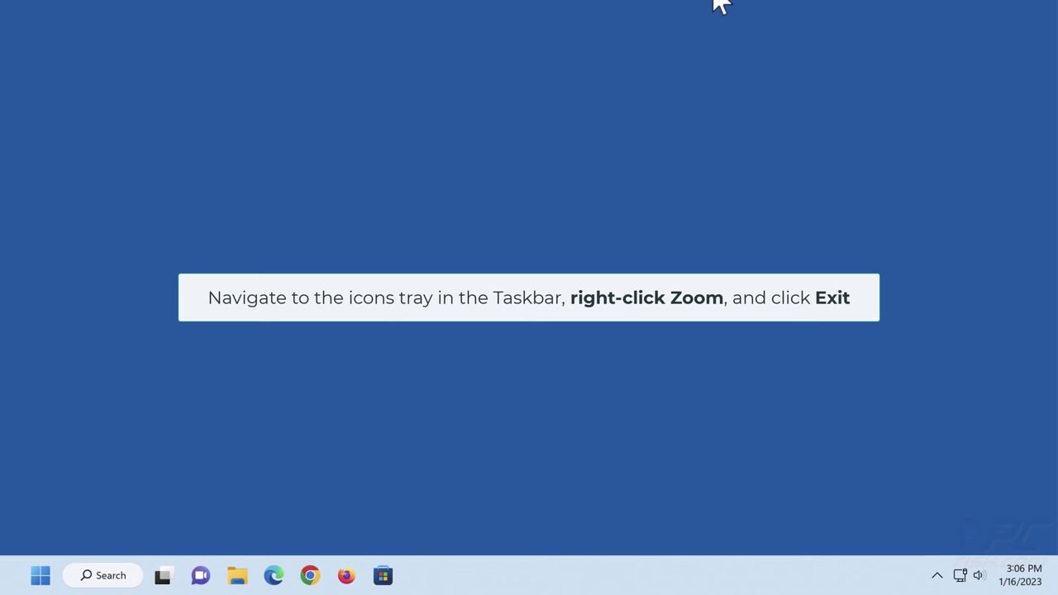
Exit Zoom completely from its background process, and relaunch it before closing its window
click(939, 576)
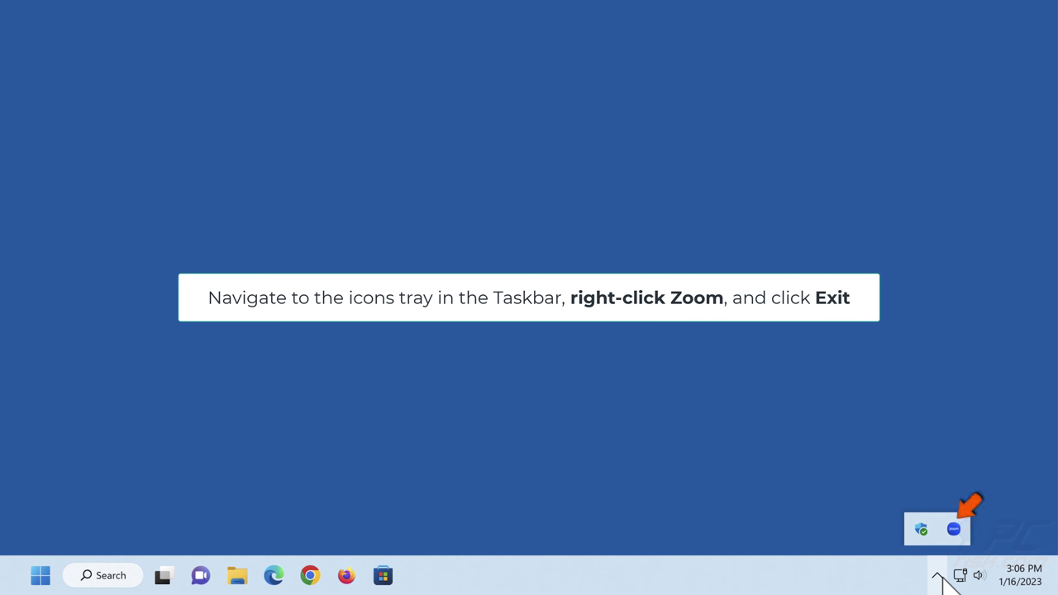
right_click(954, 530)
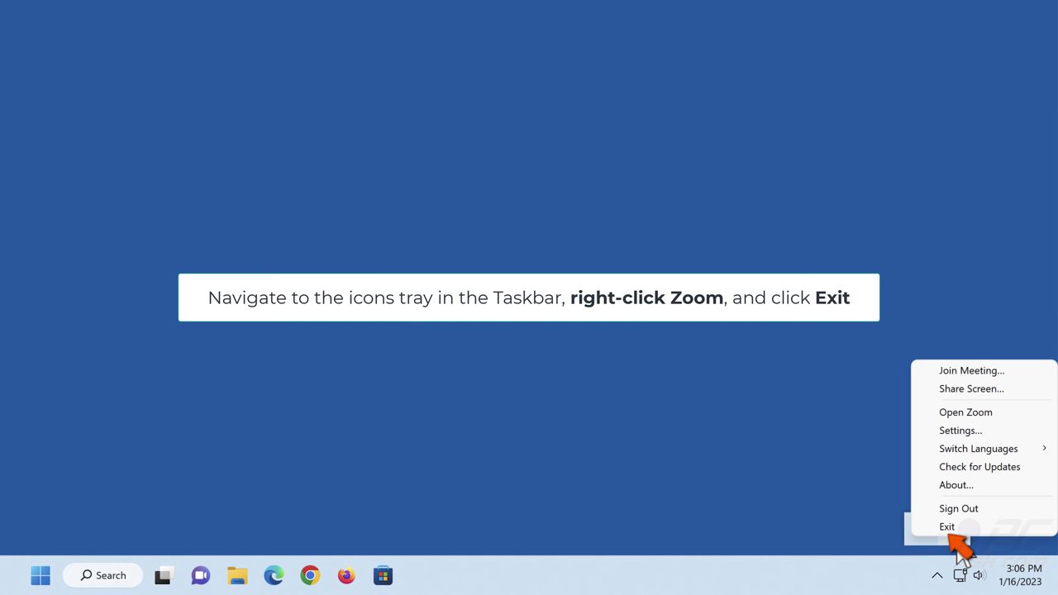
click(947, 528)
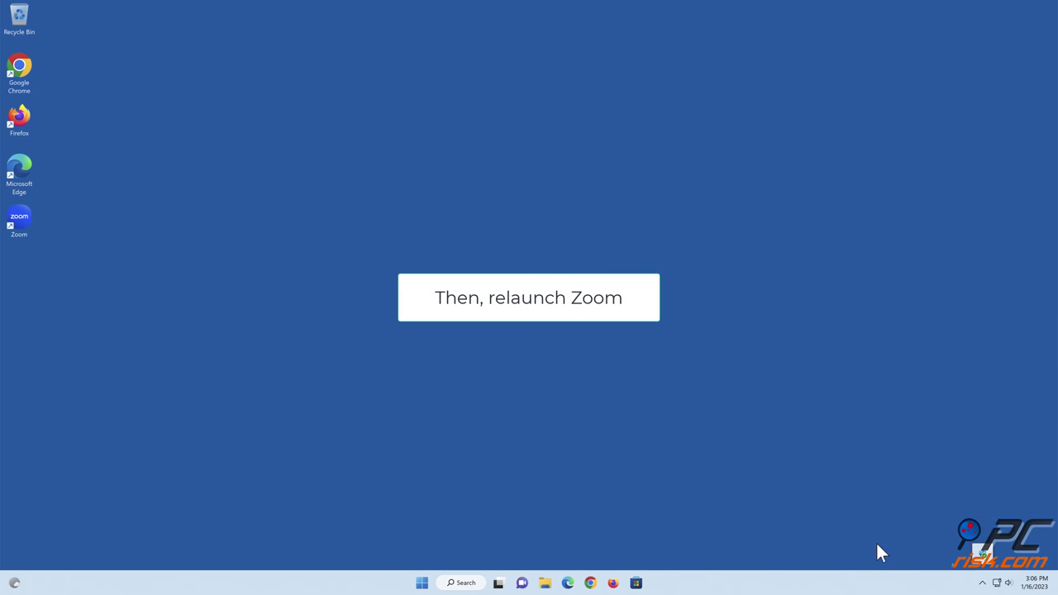
double_click(27, 231)
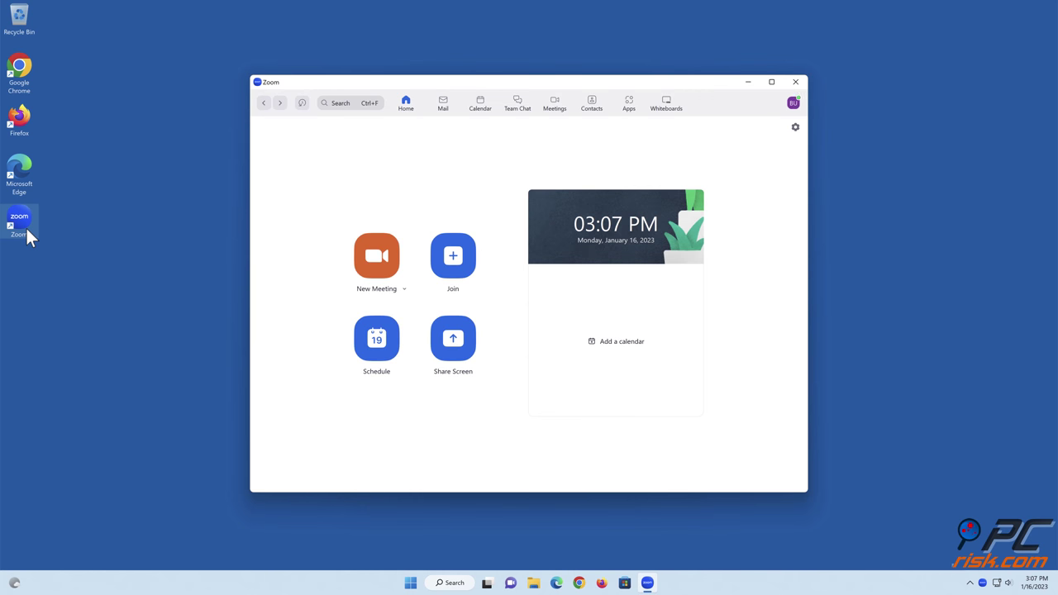
click(795, 82)
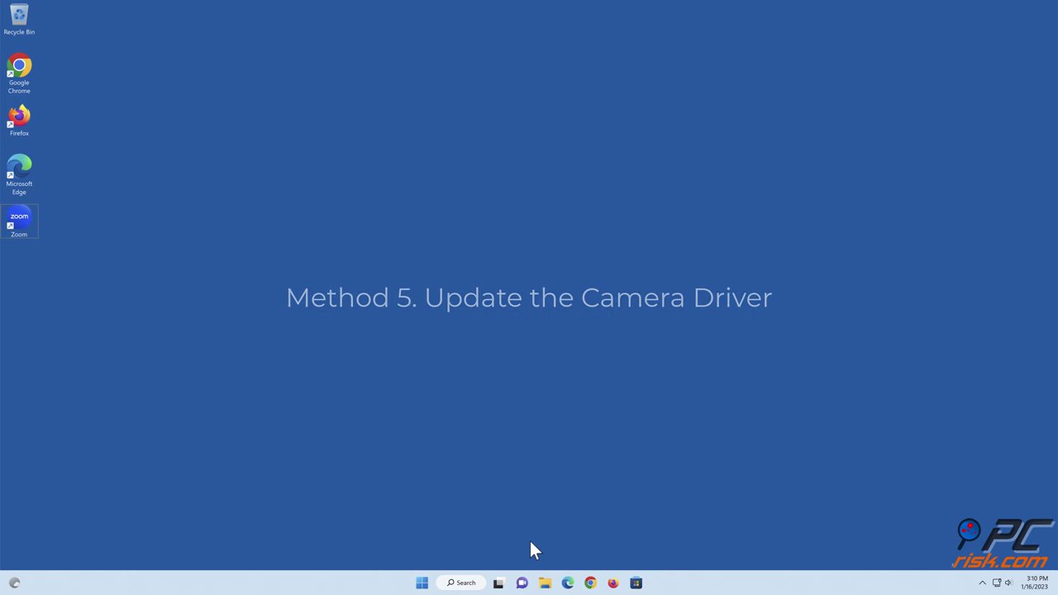
Open Device Manager and expand the Cameras category
right_click(423, 583)
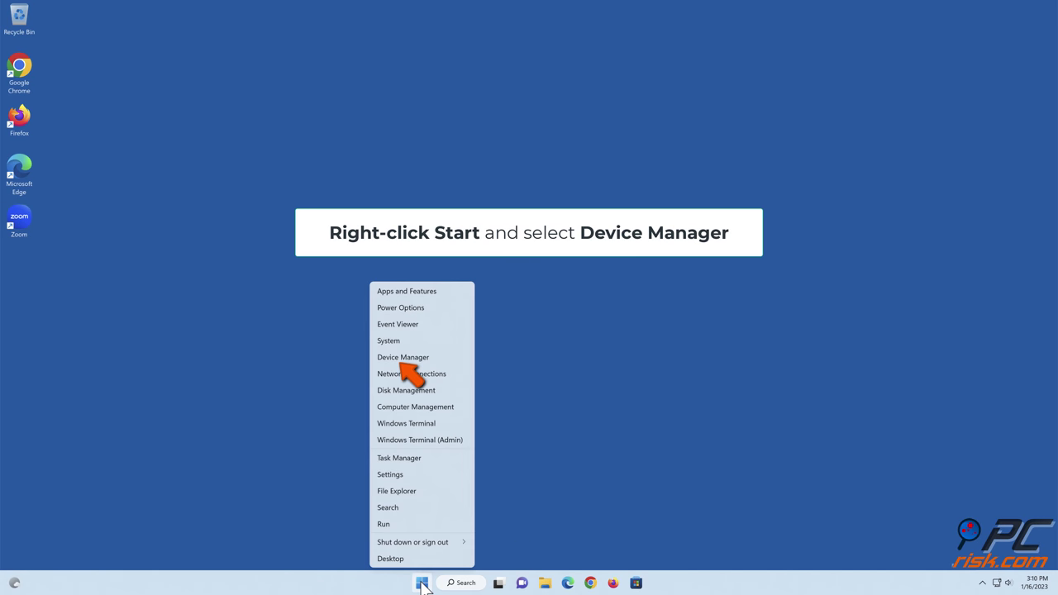
click(401, 357)
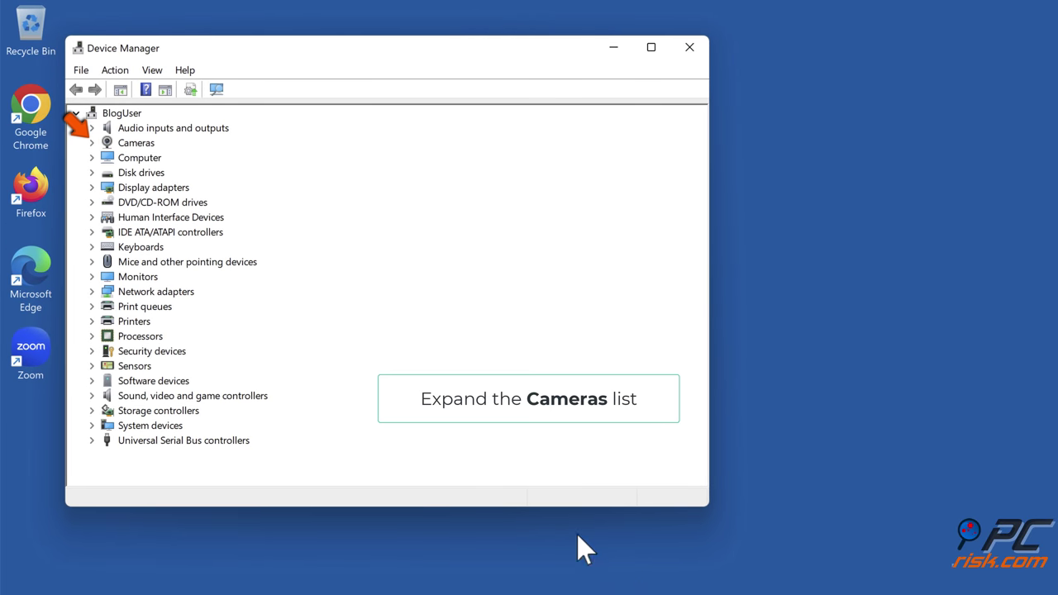
click(92, 143)
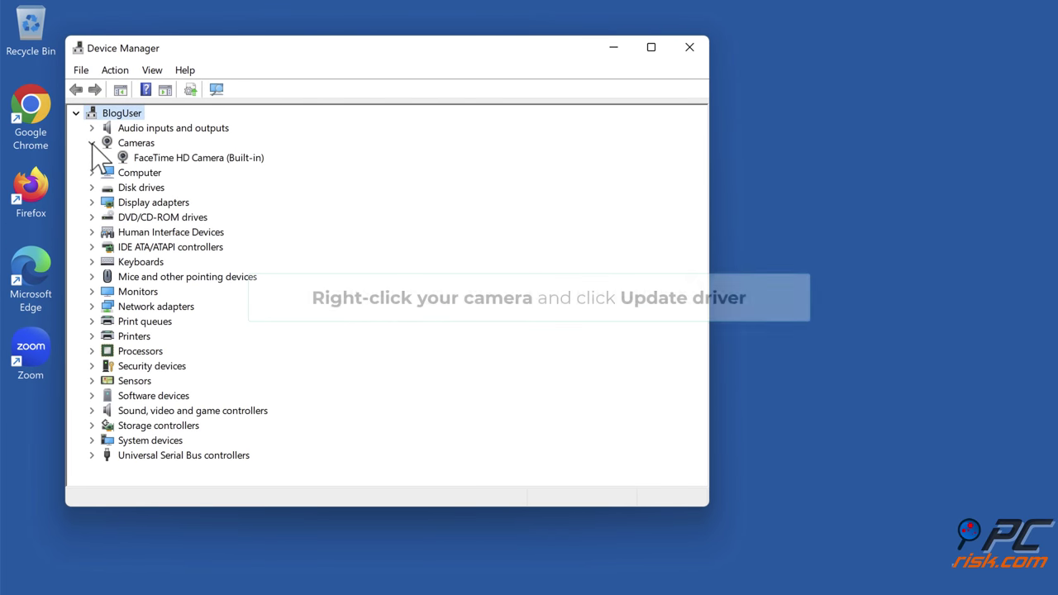
Run an automatic driver update for FaceTime HD Camera (Built-in), and close the wizard and Device Manager
click(231, 159)
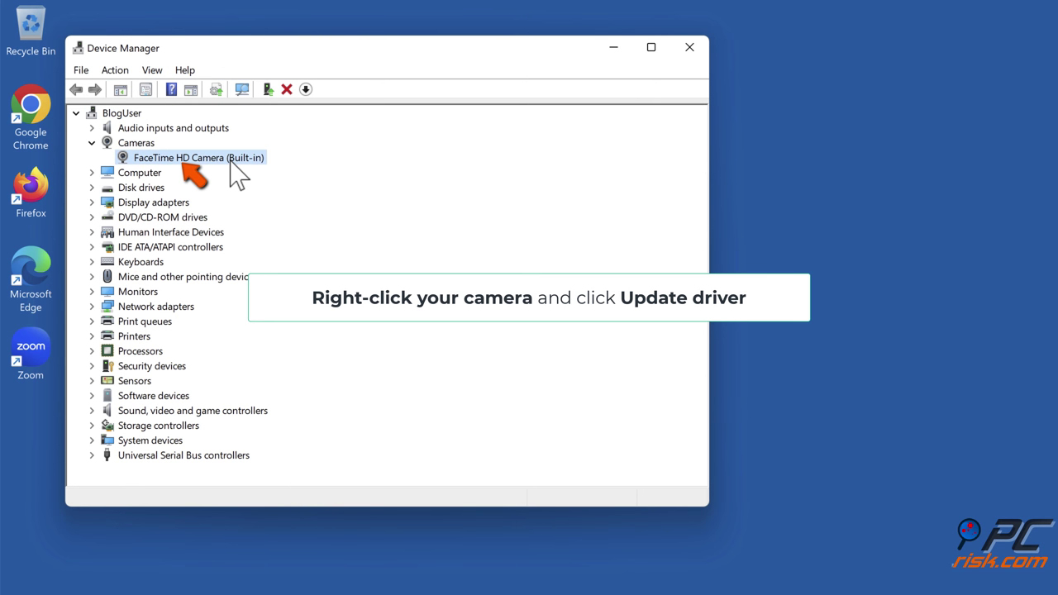
right_click(231, 161)
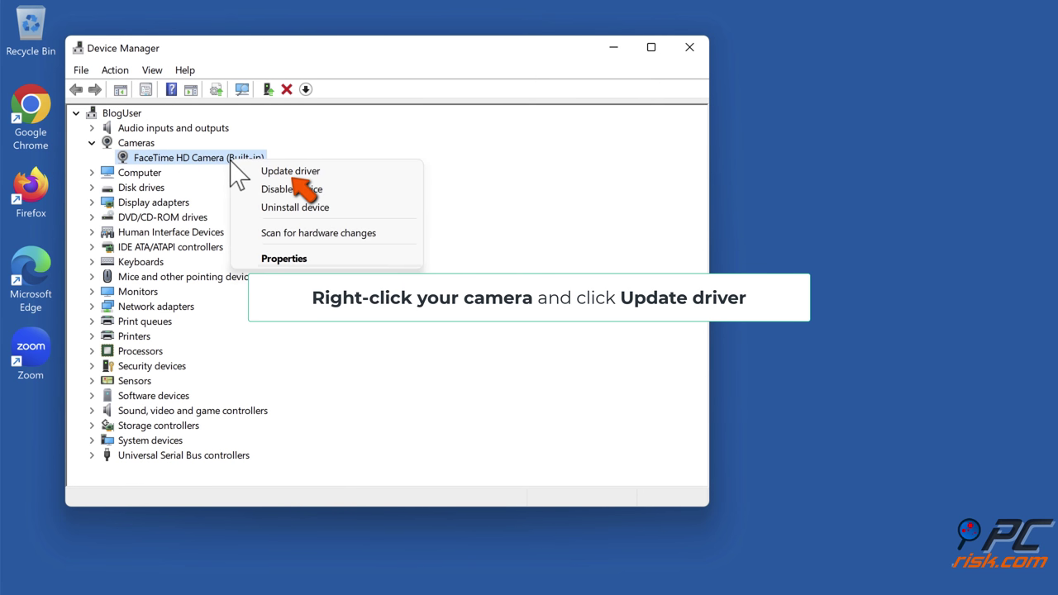
click(292, 171)
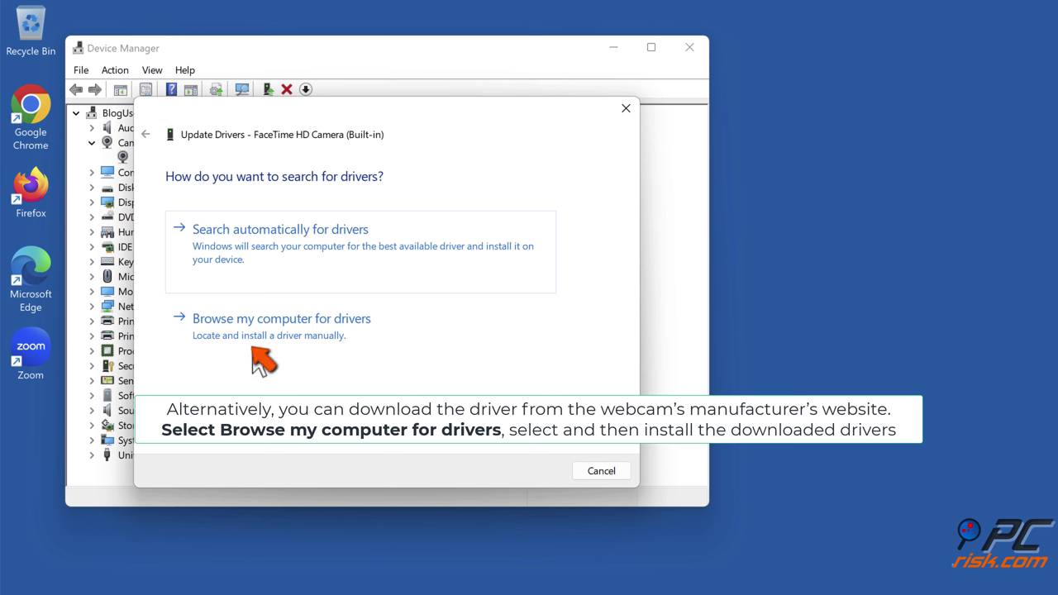
click(273, 269)
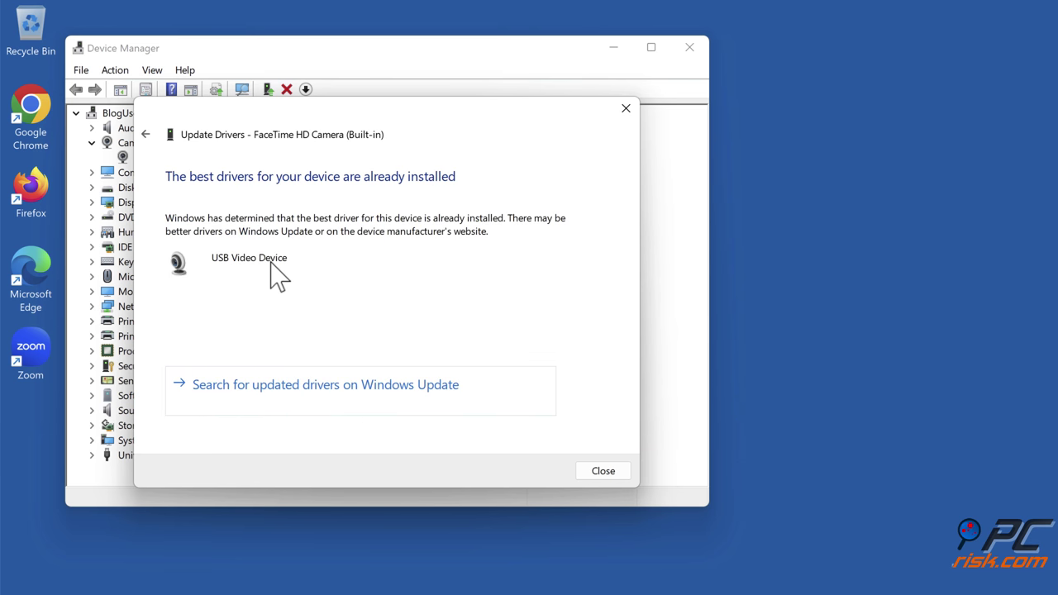
click(595, 475)
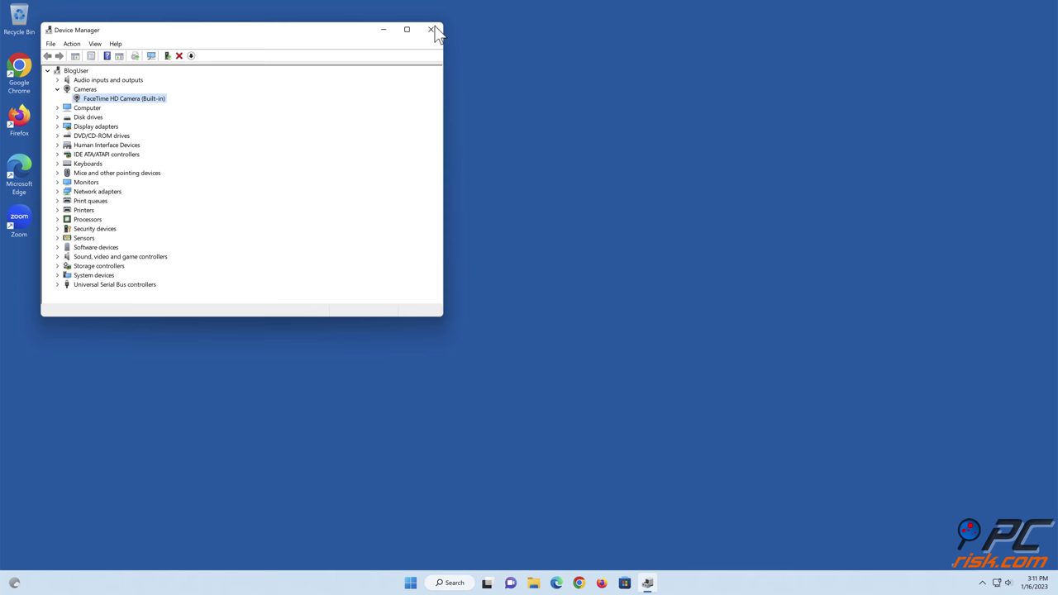
click(489, 33)
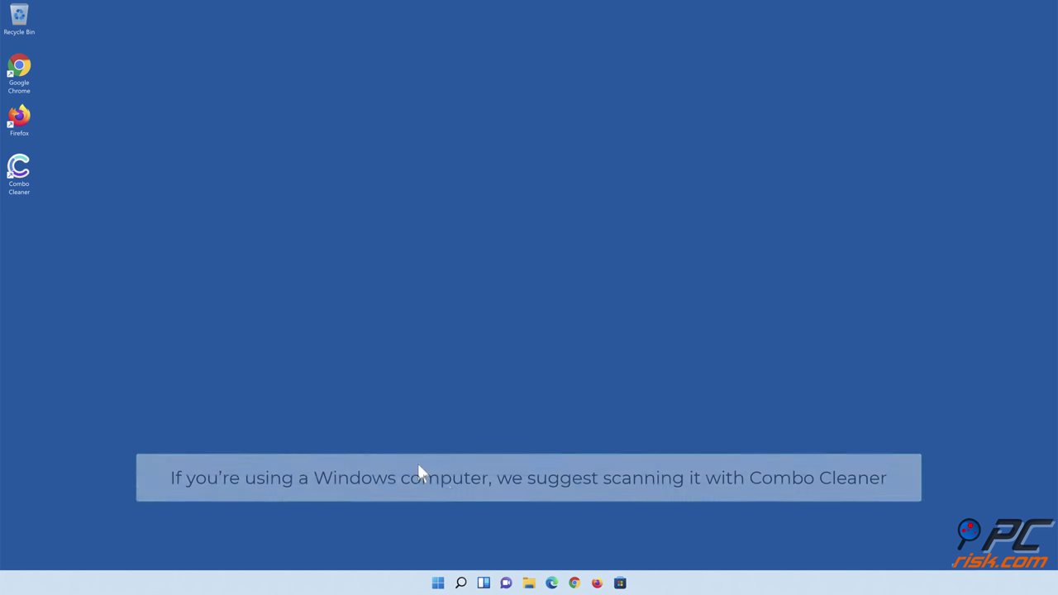
Run a Quick Scan in Combo Cleaner and move all detected threats to quarantine
double_click(27, 186)
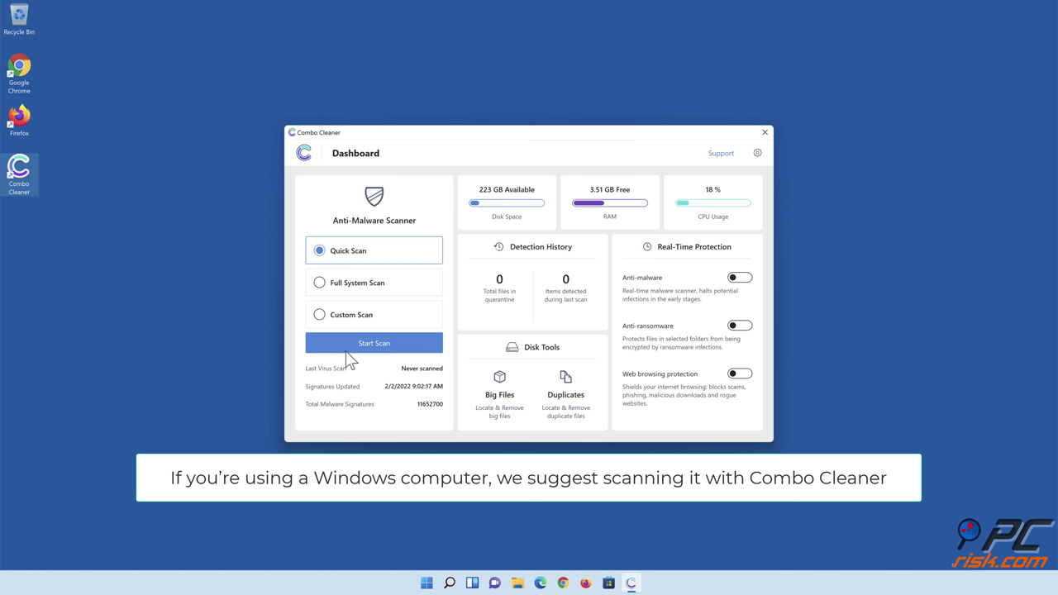
click(375, 349)
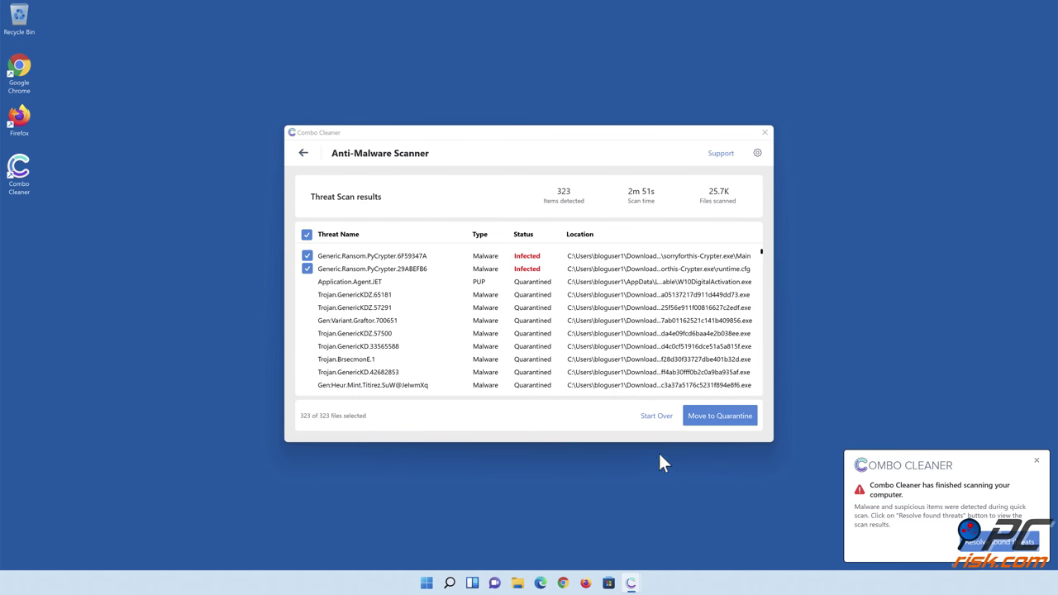
click(717, 419)
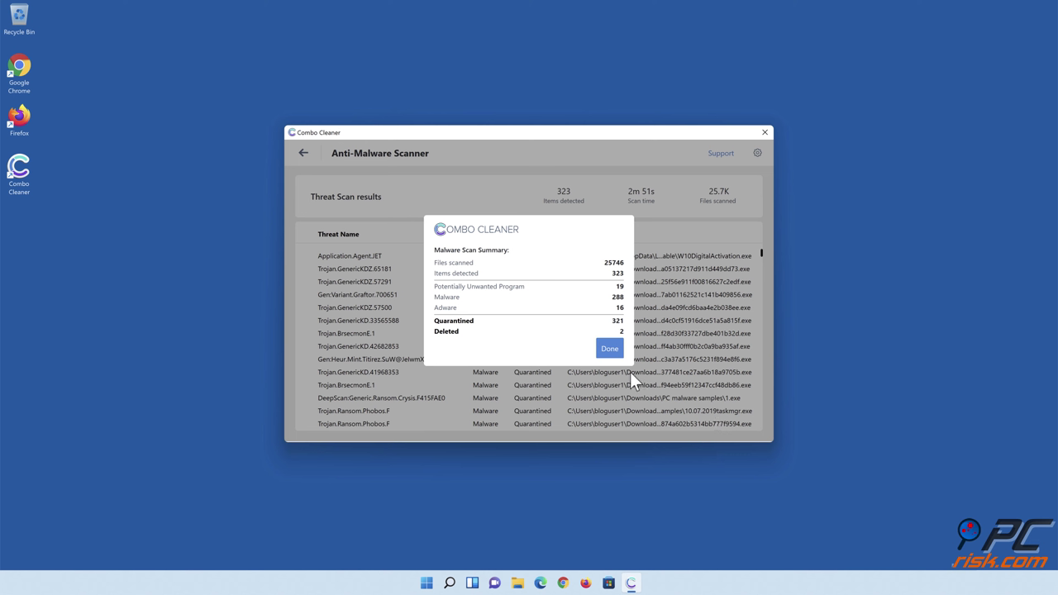
click(609, 351)
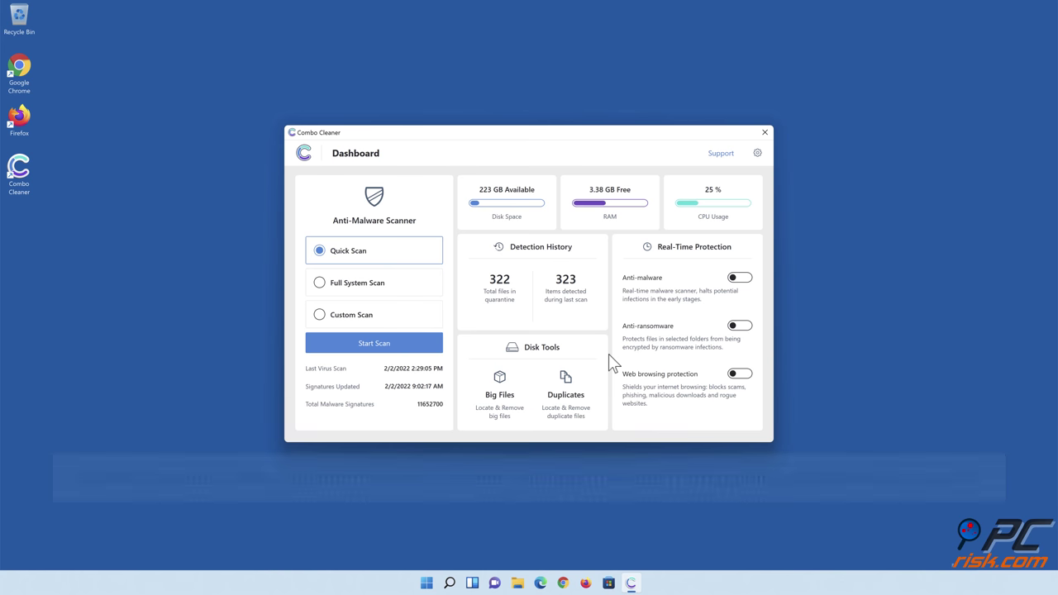
Turn on Anti-malware and Anti-ransomware real-time protection, adding the Documents folder from Libraries as a protected folder
click(740, 280)
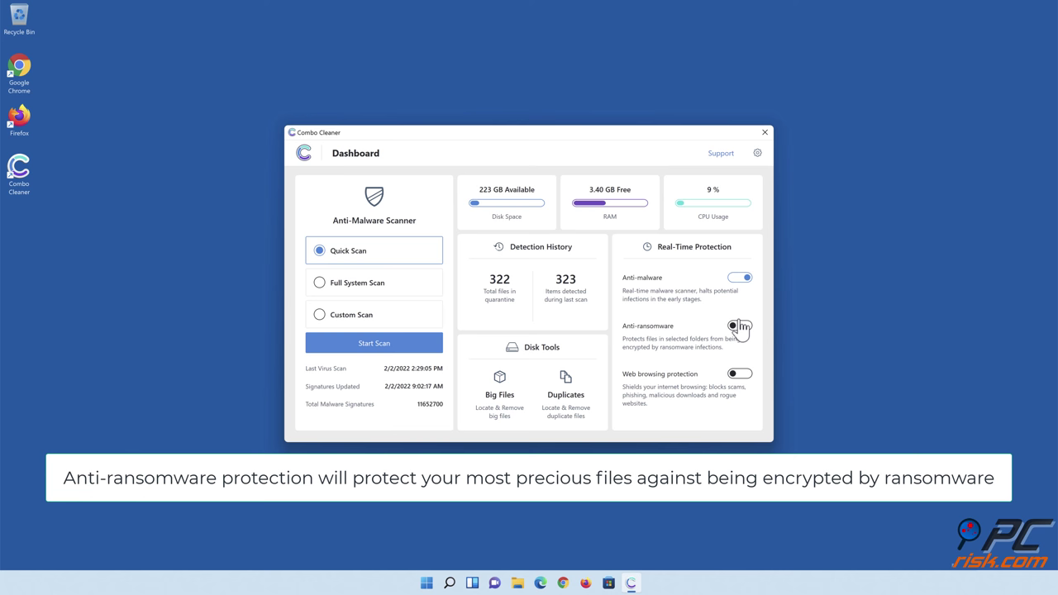
click(740, 326)
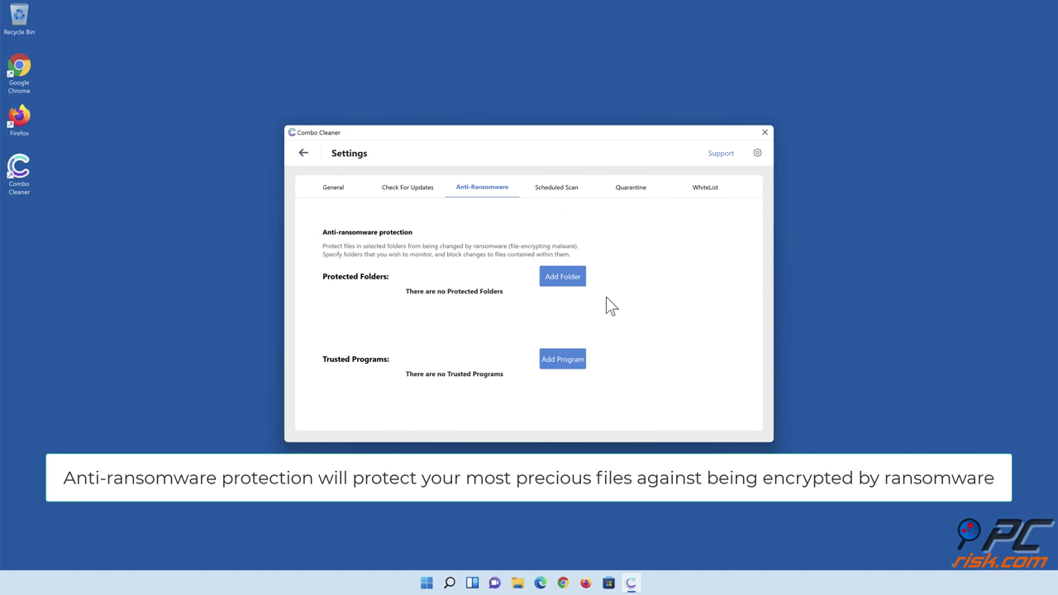
click(563, 279)
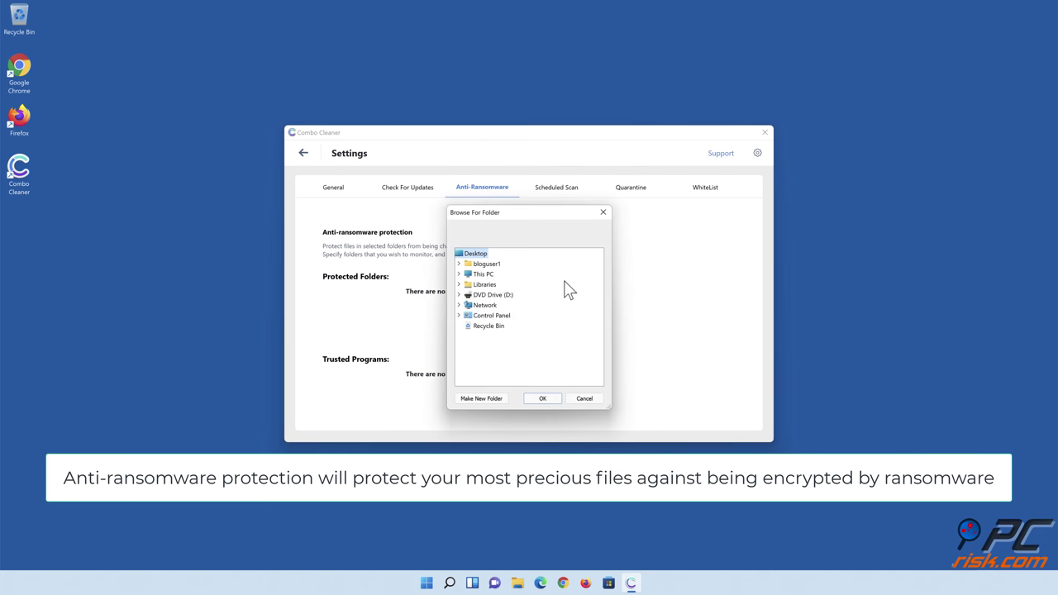
click(459, 285)
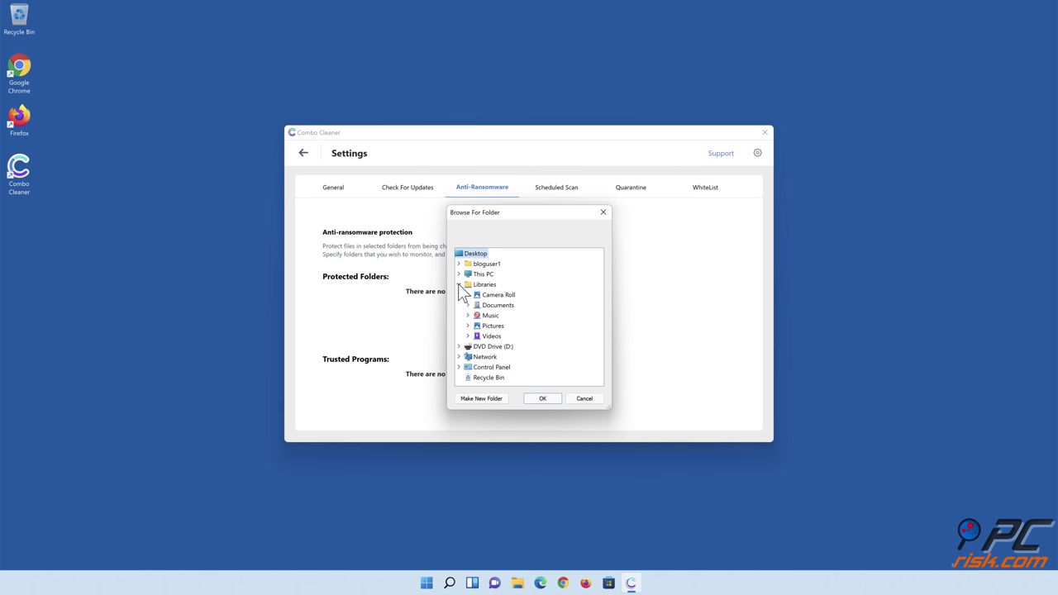
click(467, 305)
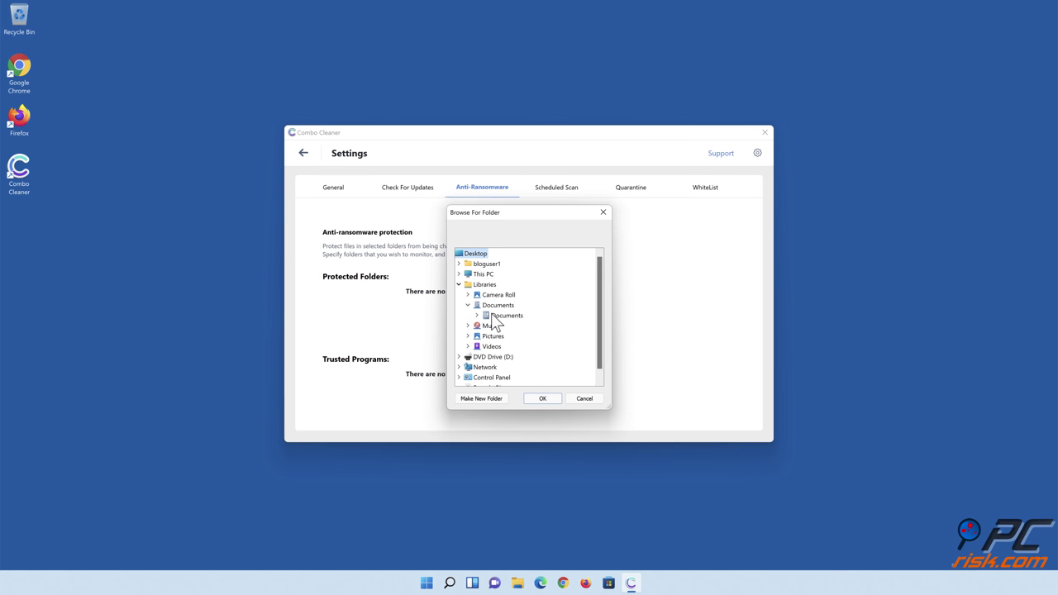
click(500, 315)
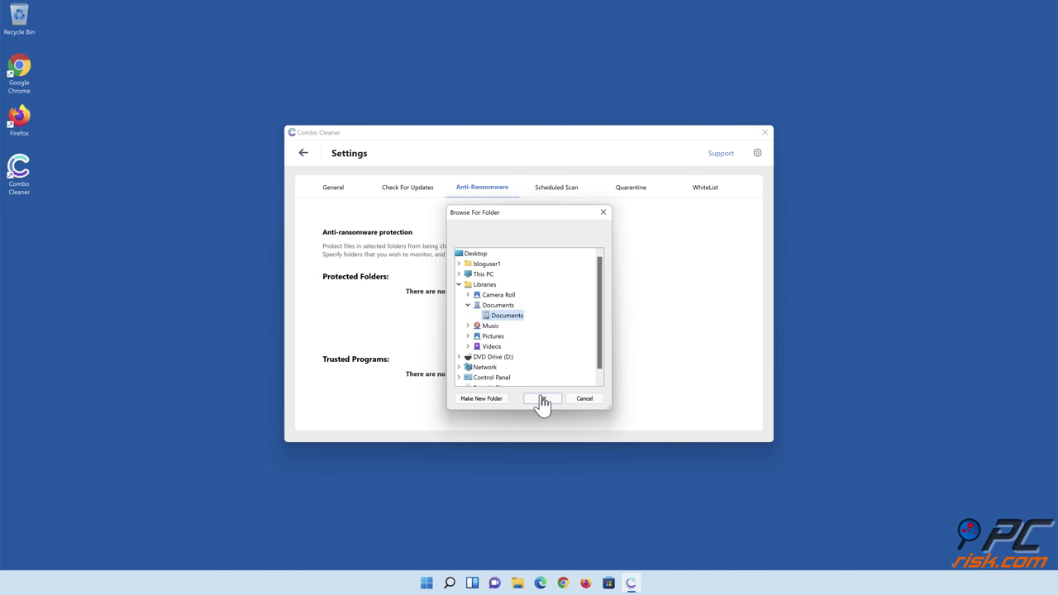
click(543, 401)
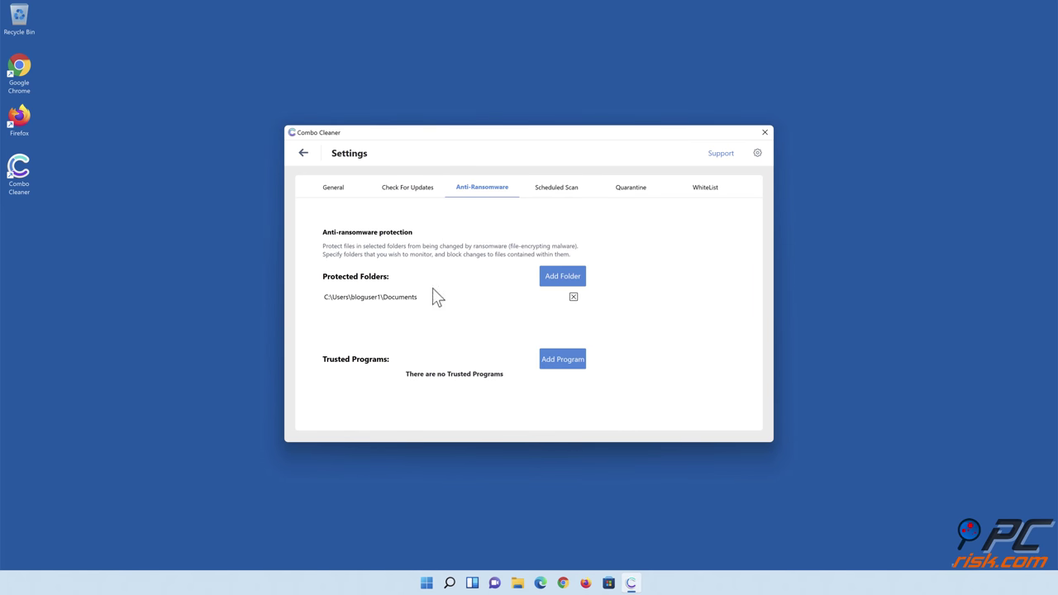
Back on the dashboard, turn on Web browsing protection and close Combo Cleaner
click(305, 154)
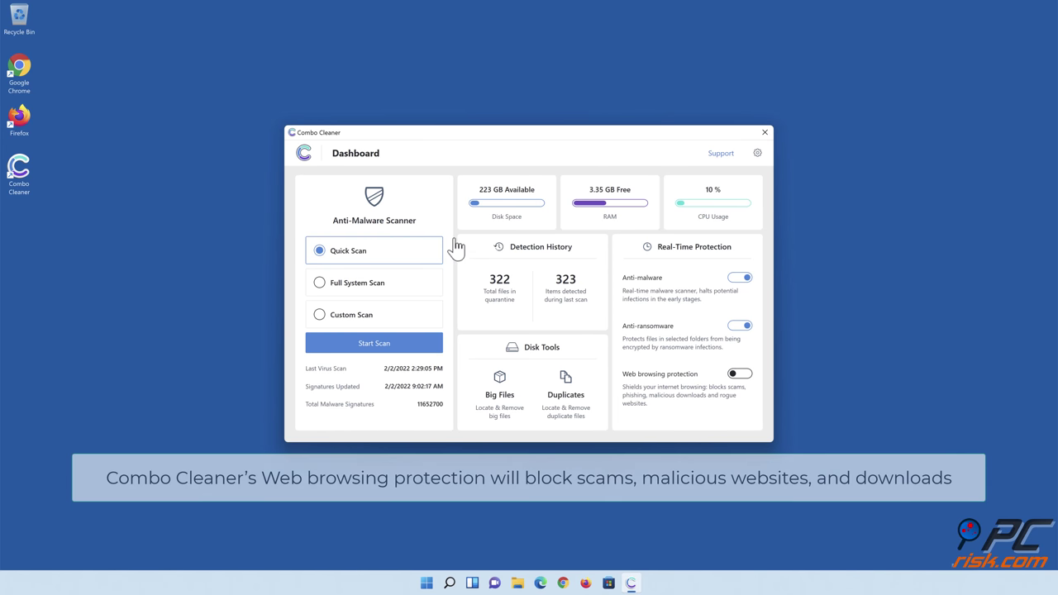
click(738, 379)
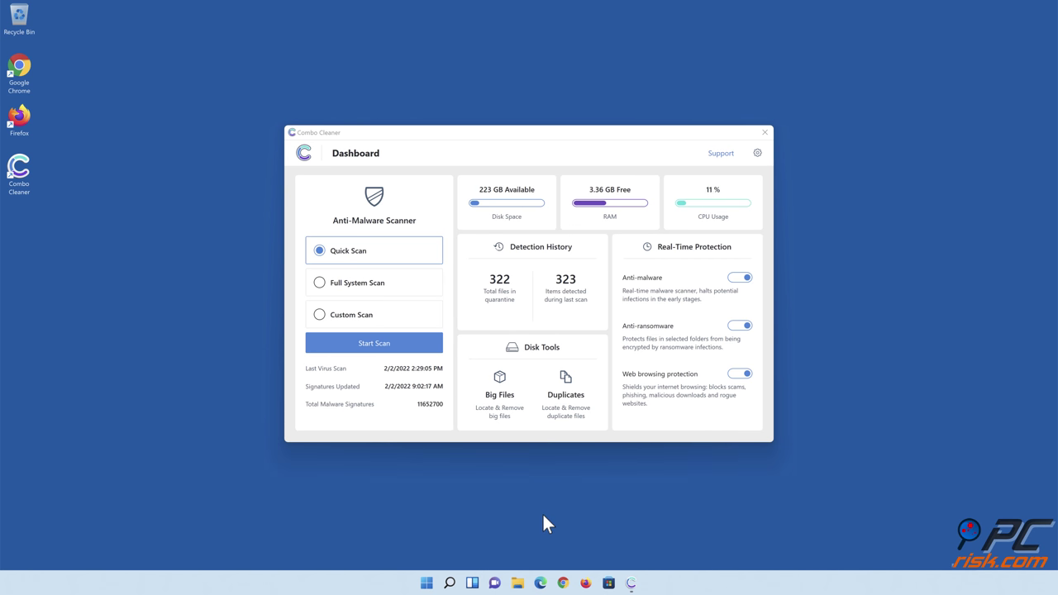
click(765, 133)
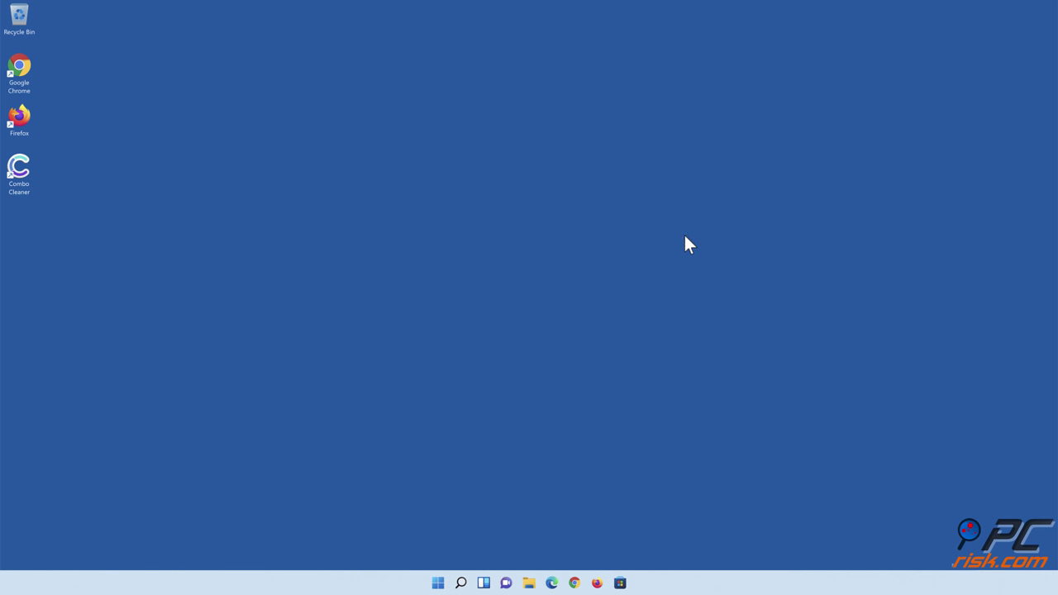